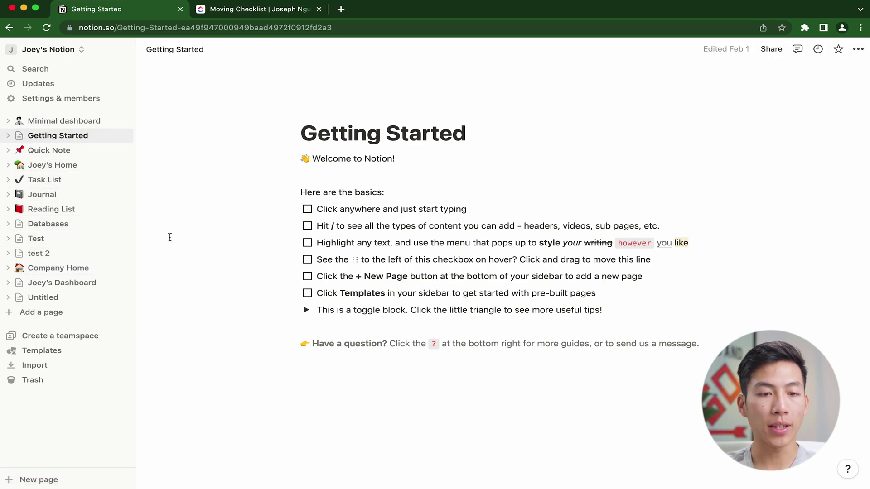
- Create a blank page and give it a fax-machine emoji icon
left_click(61, 313)
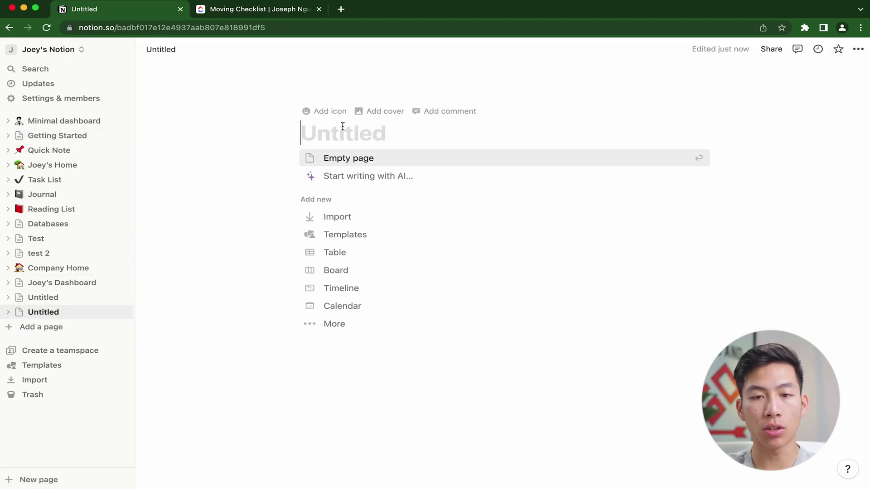
left_click(330, 112)
left_click(330, 118)
- Add a solid red cover from the gallery to the page
left_click(329, 164)
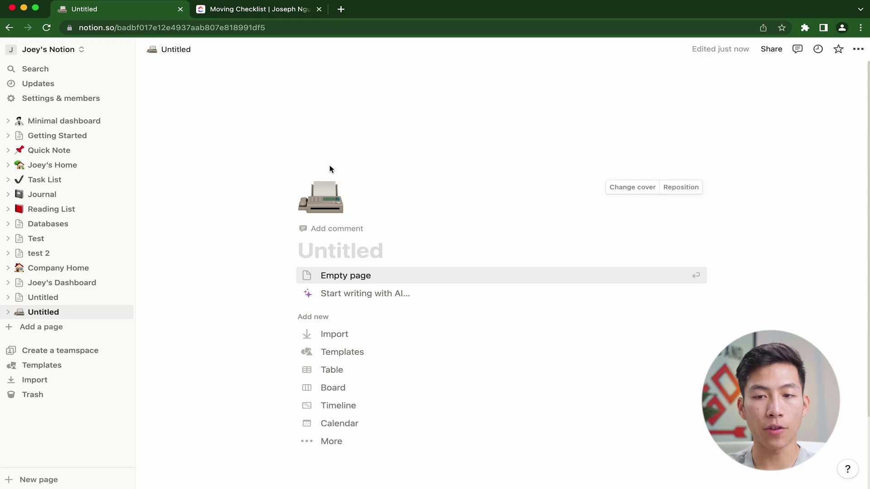
left_click(634, 187)
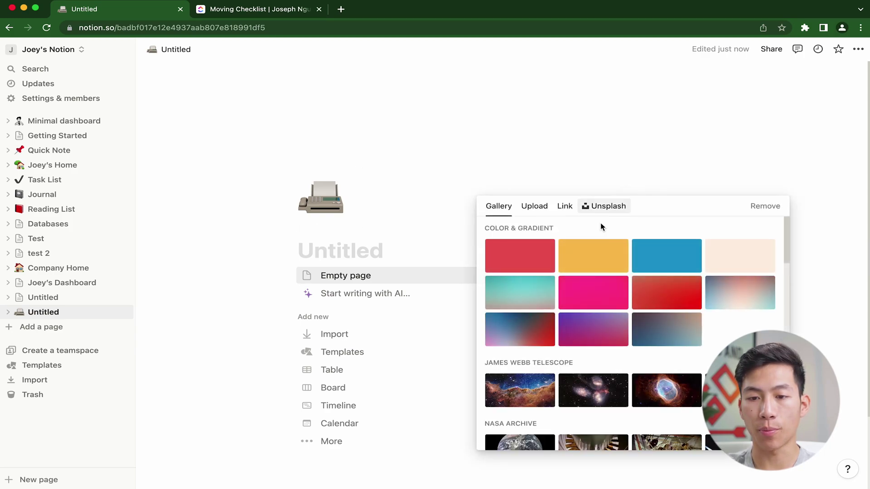
left_click(529, 263)
left_click(353, 226)
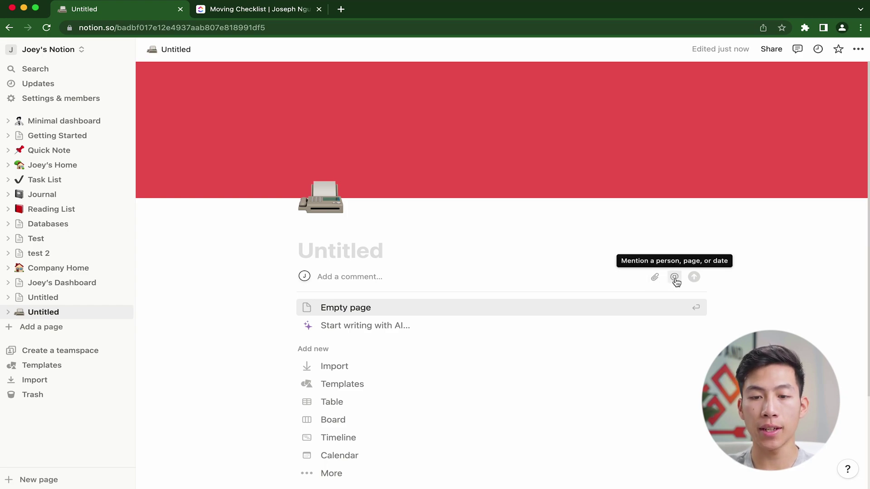
scroll(676, 282, "down", 2)
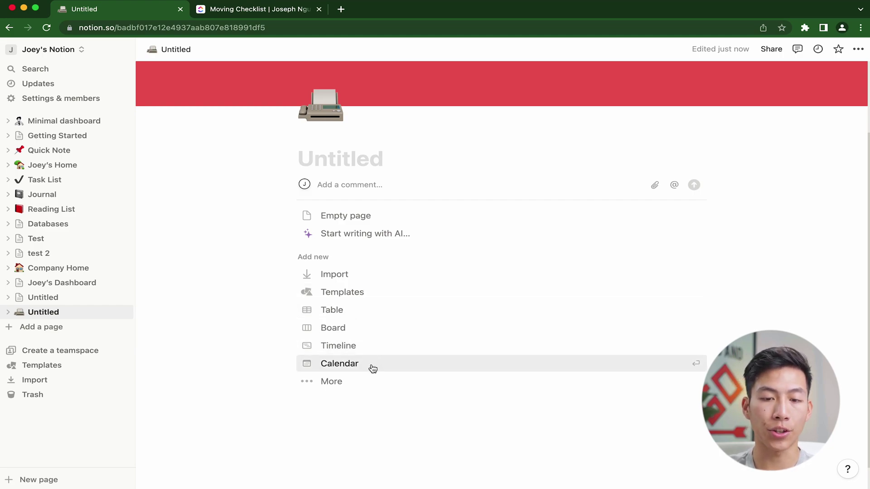
- Browse the template gallery, previewing 1:1 Notes and then Content Calendar
left_click(364, 297)
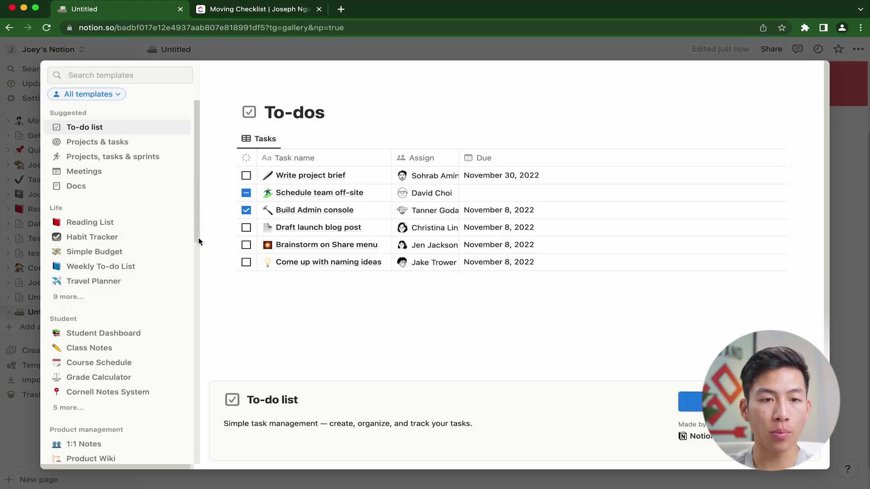
scroll(129, 210, "down", 5)
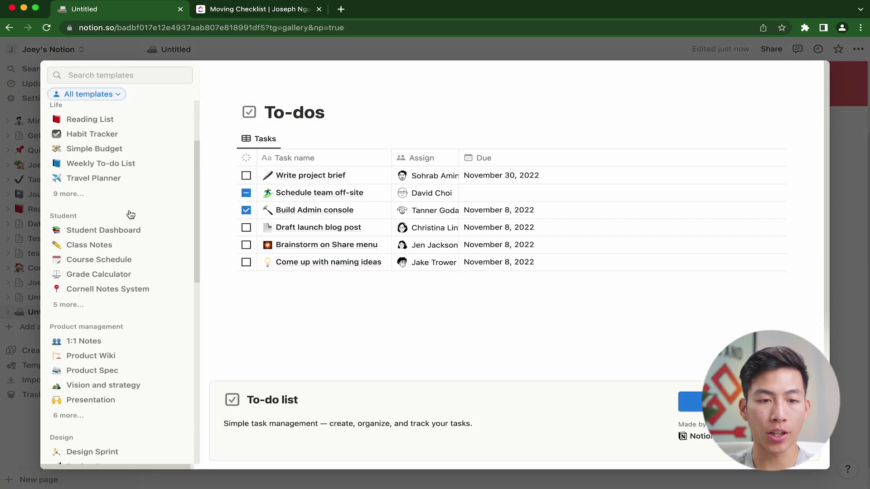
scroll(129, 211, "down", 9)
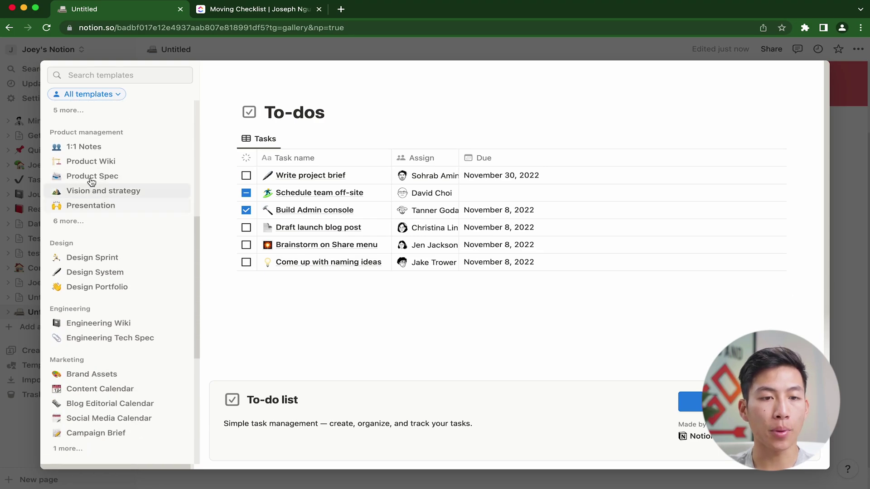
left_click(114, 150)
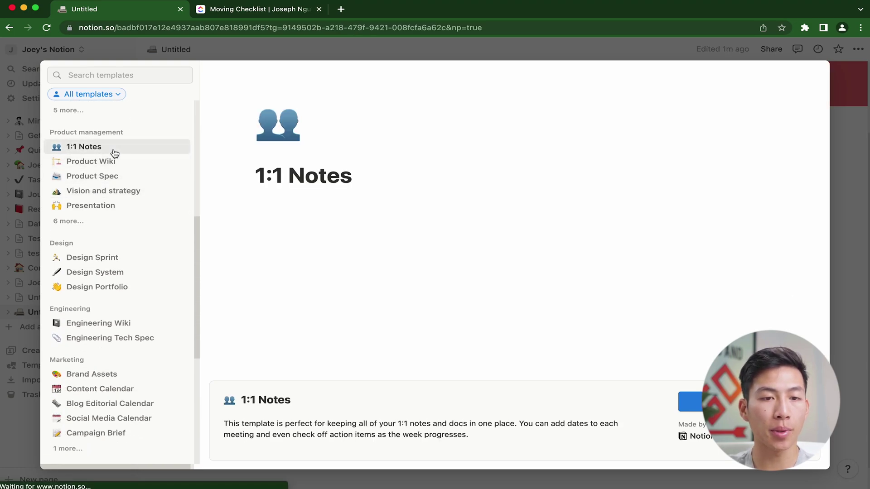
scroll(125, 234, "down", 8)
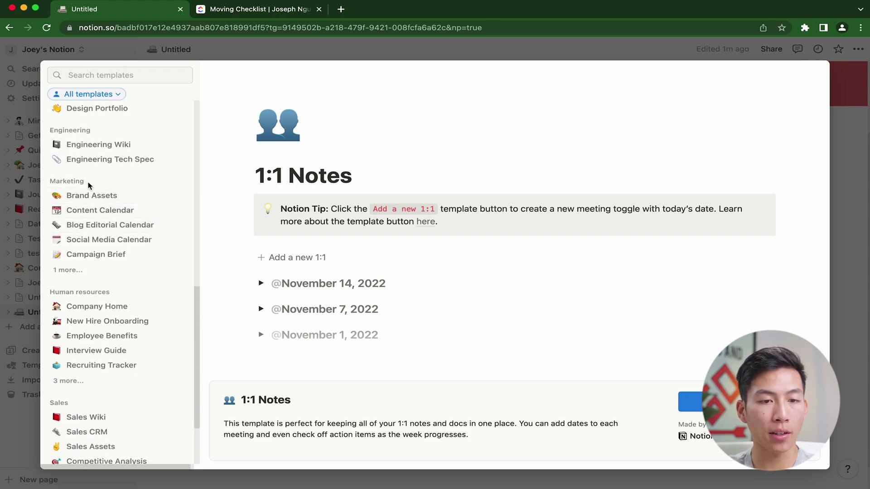
left_click(119, 212)
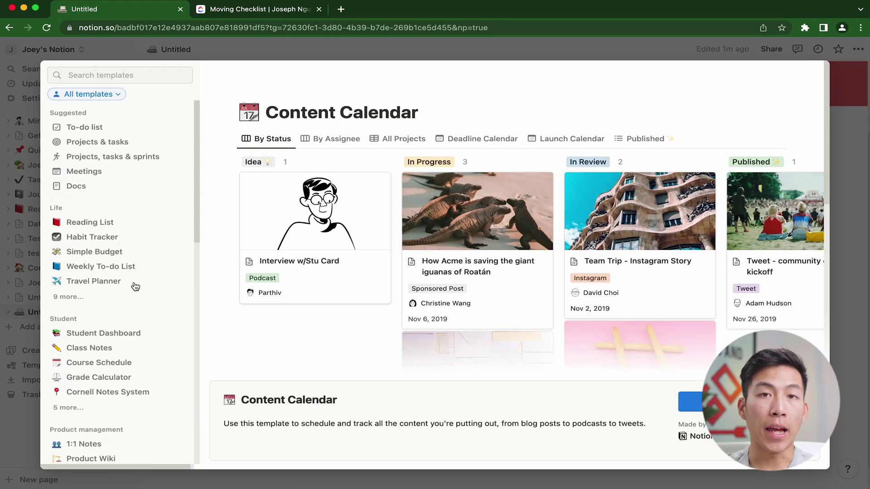
- Skip the templates and make the page a Board on a new database titled 'Content Calendar'
left_click(29, 238)
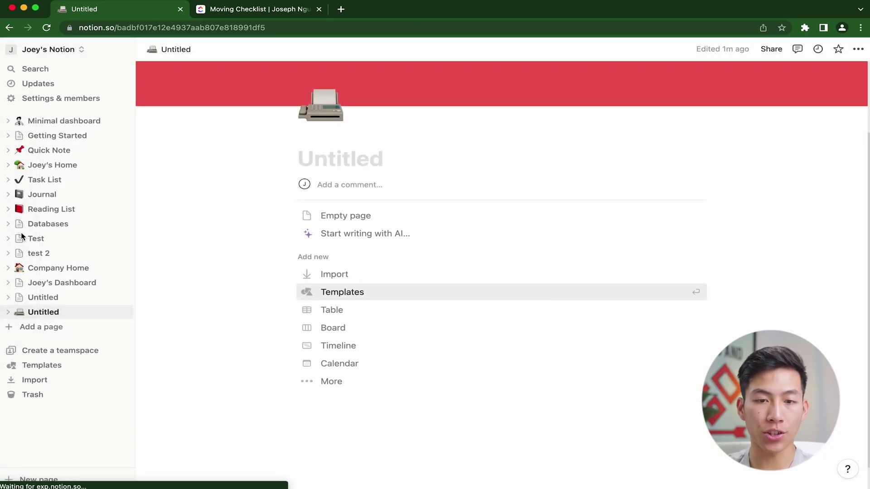
left_click(362, 331)
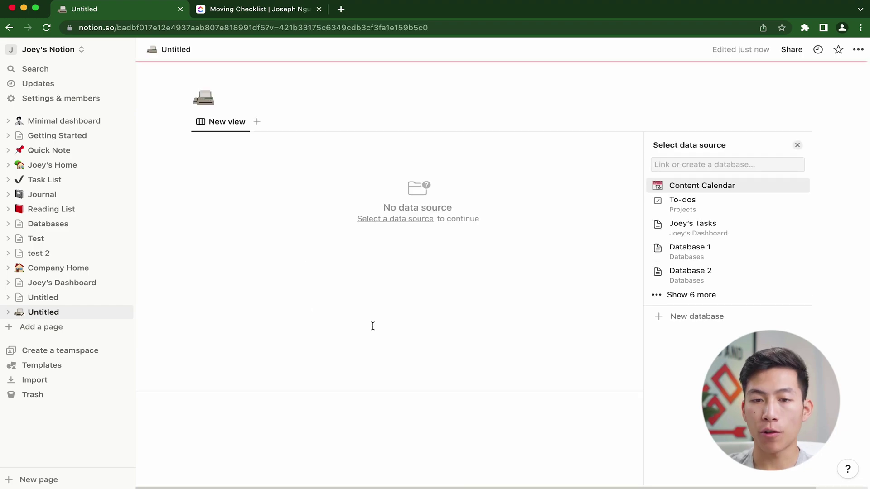
left_click(683, 319)
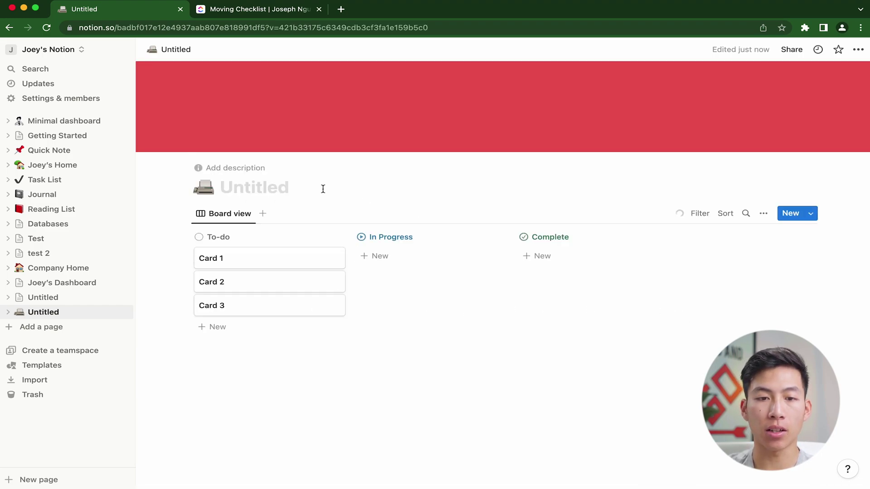
type("Content Calendar")
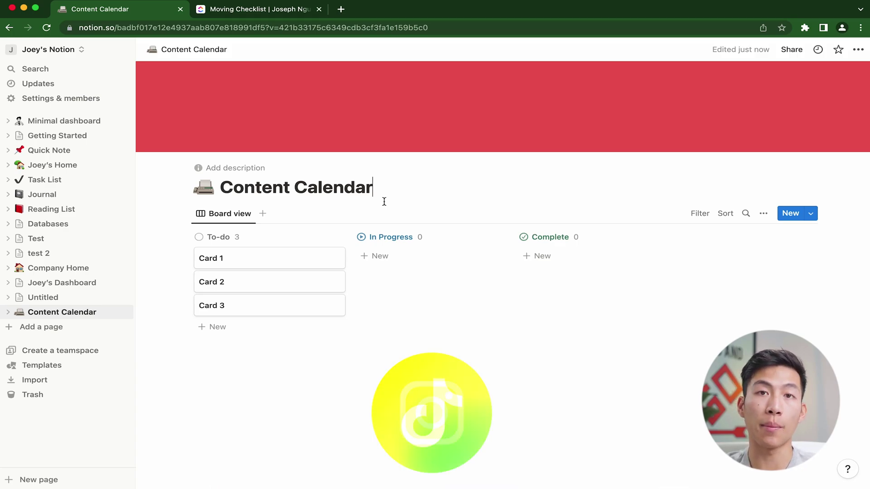
- Retitle the board 'TikTok Content Calendar' and duplicate the page
key("super+Left")
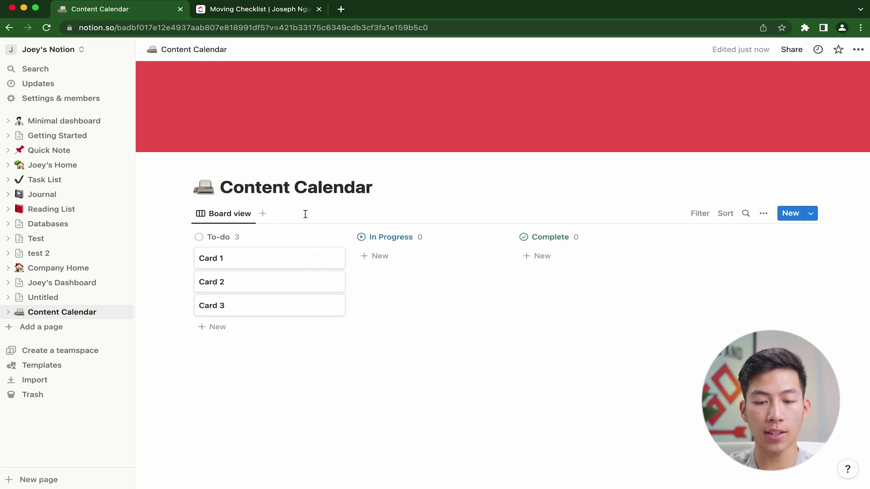
type("TikTok")
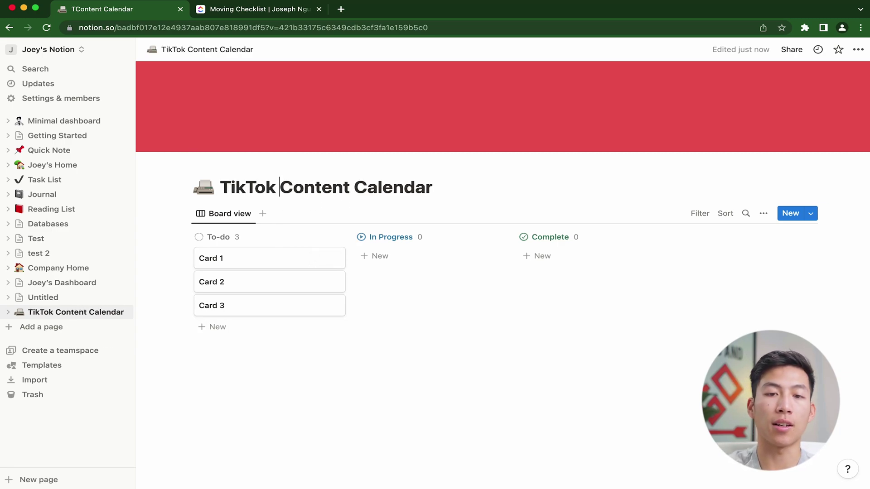
left_click(66, 328)
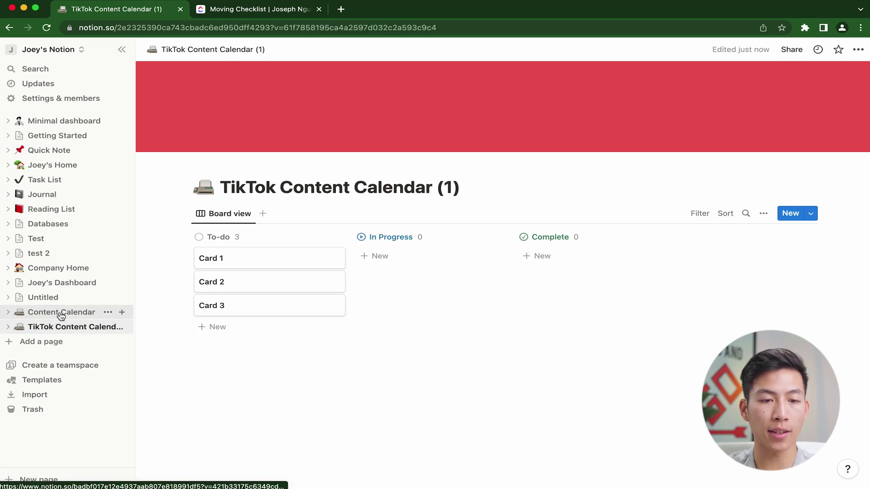
- Rename the original page to 'YouTube Content Calendar', then open the TikTok copy
left_click(70, 315)
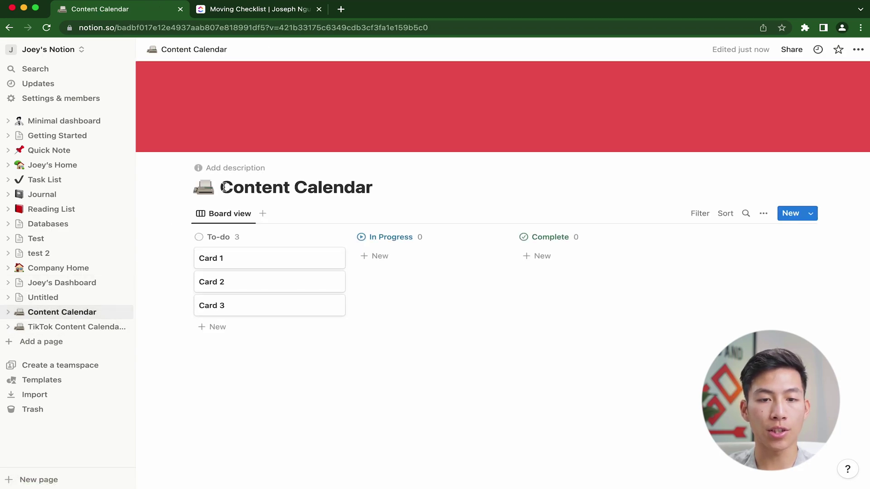
type("YouTube")
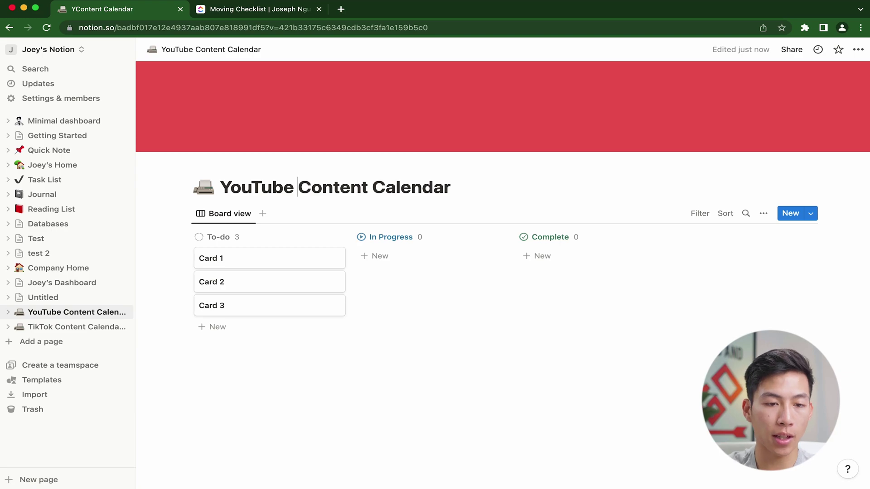
left_click(63, 328)
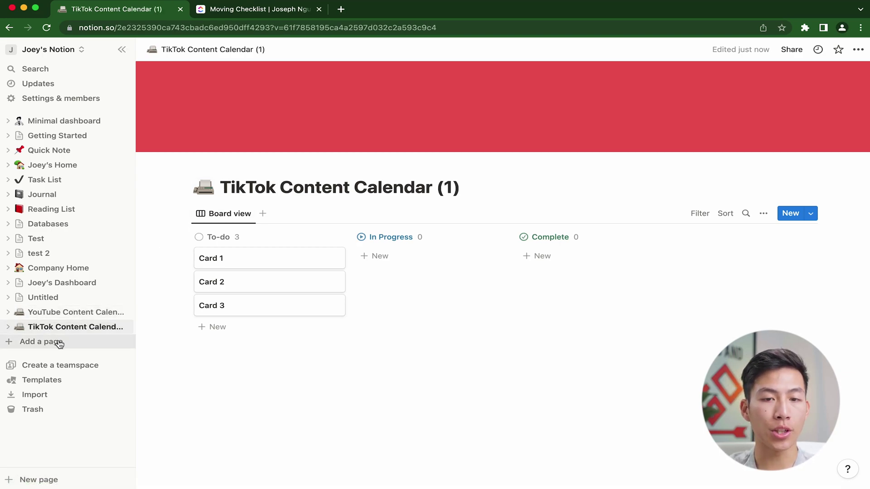
- Create a 'Content calendars' page and nest both calendar pages inside it
left_click(61, 342)
type("Co")
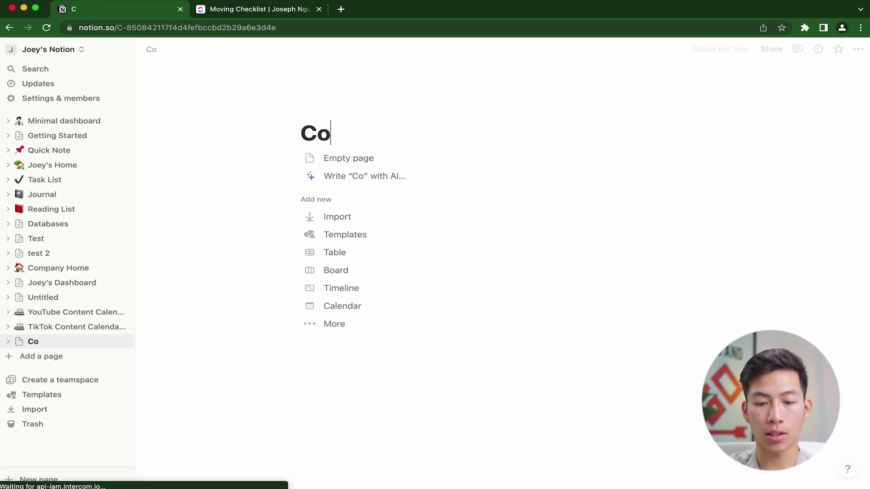
type("ntent calendars")
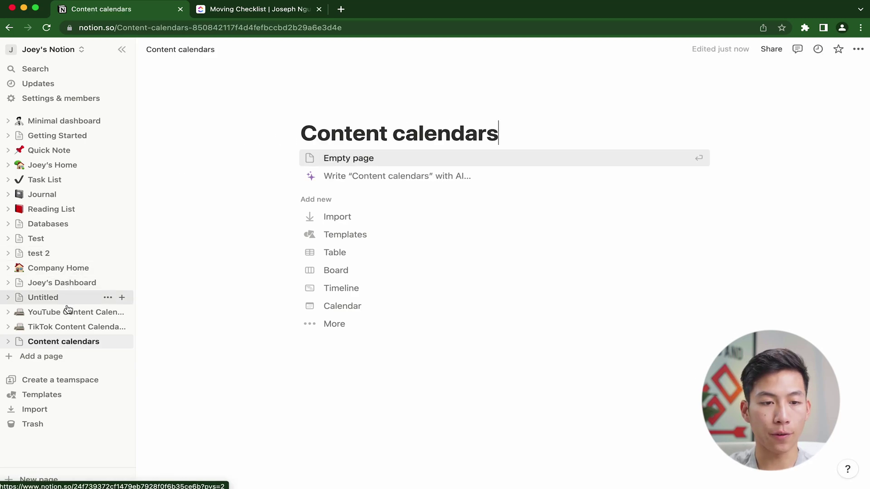
left_click_drag(58, 326, 58, 343)
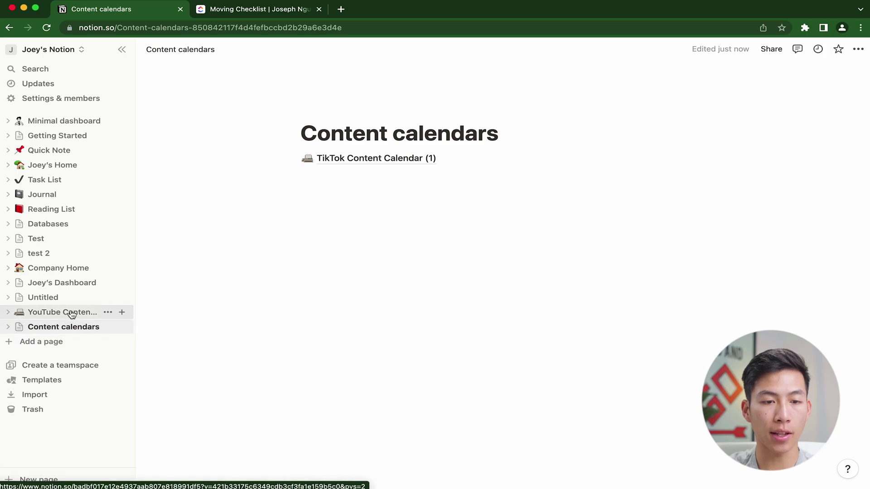
left_click_drag(59, 312, 70, 327)
- Turn both calendars into inline boards and move YouTube above TikTok
left_click(292, 159)
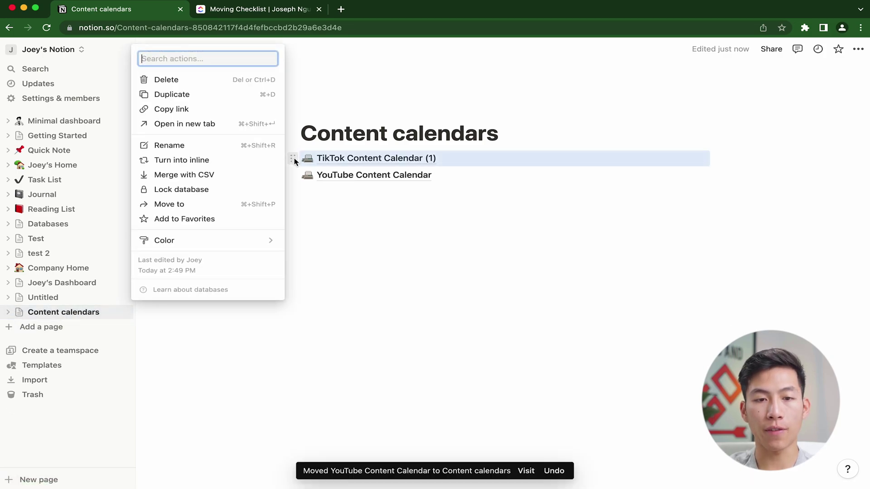
left_click(225, 162)
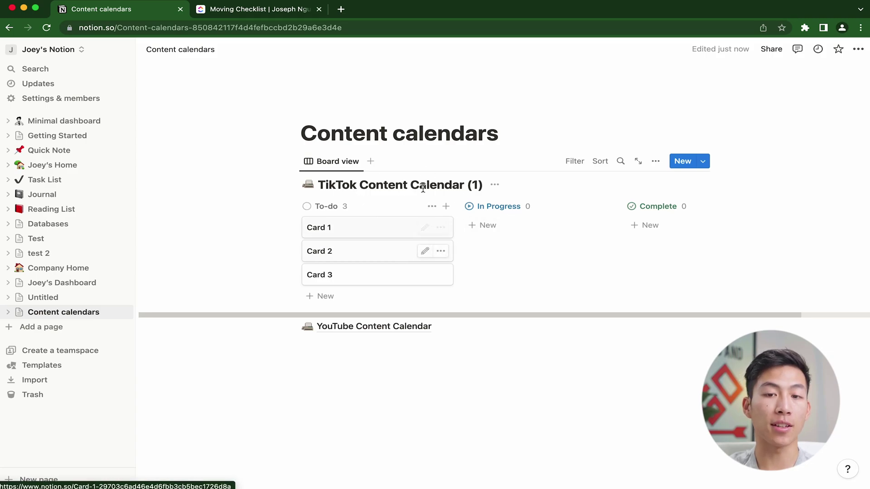
left_click(291, 327)
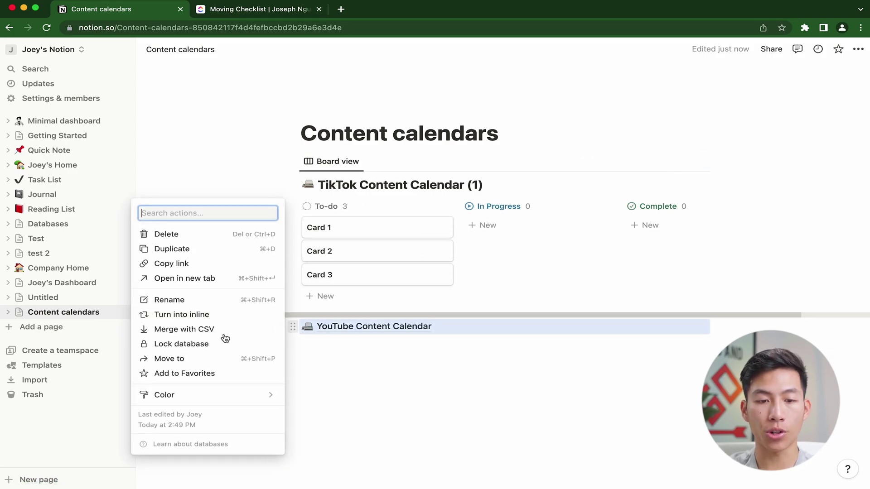
left_click(210, 315)
left_click_drag(293, 333, 295, 167)
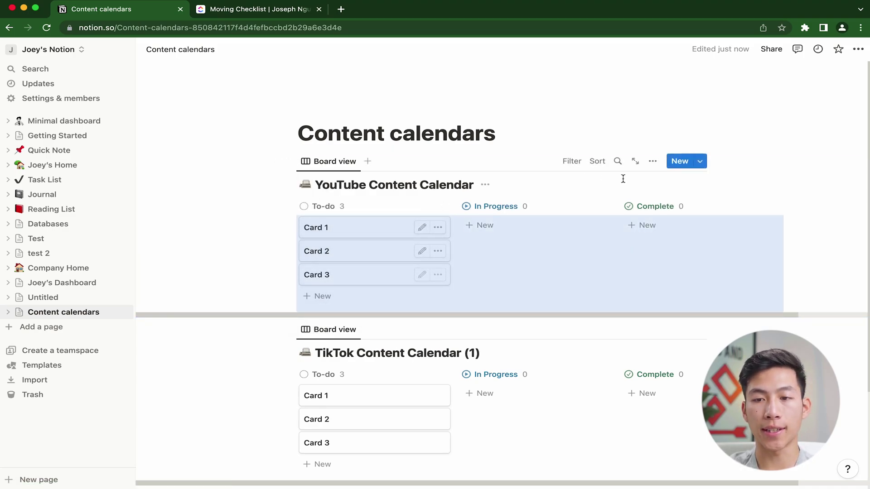
left_click(652, 163)
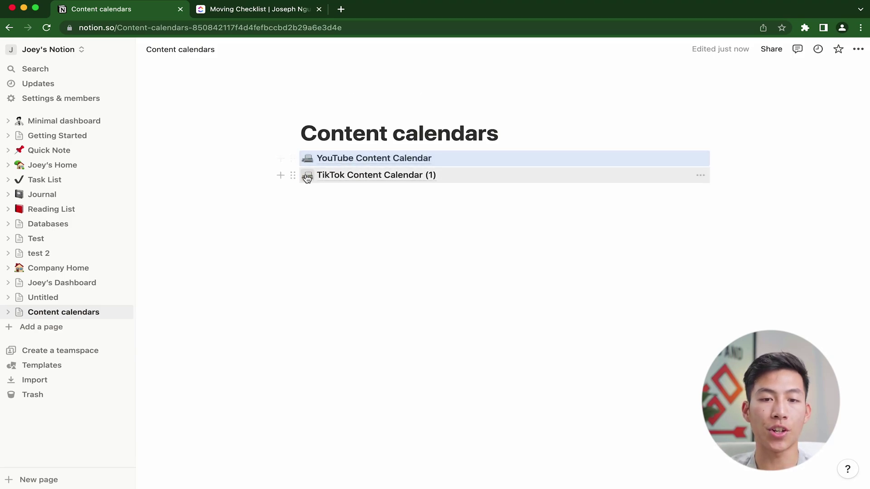
- Try TikTok beside YouTube as inline boards, then undo back to stacked links
left_click_drag(292, 174, 715, 153)
left_click(511, 165)
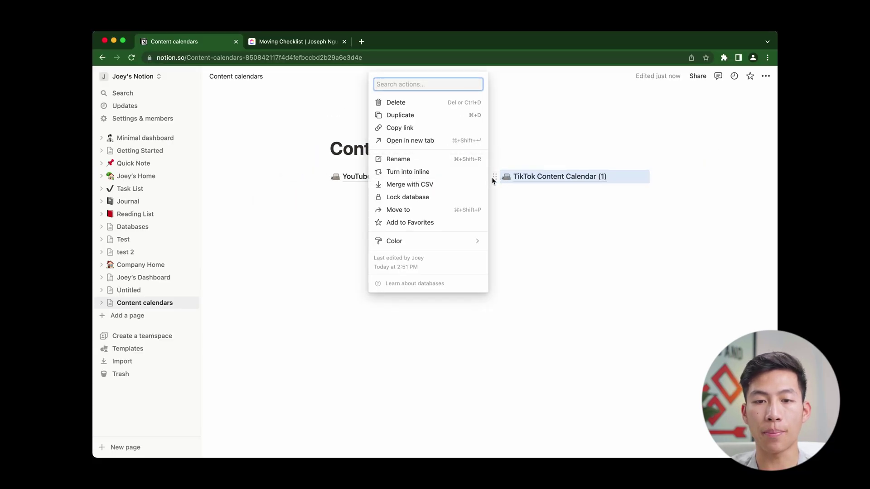
left_click(442, 172)
left_click(324, 176)
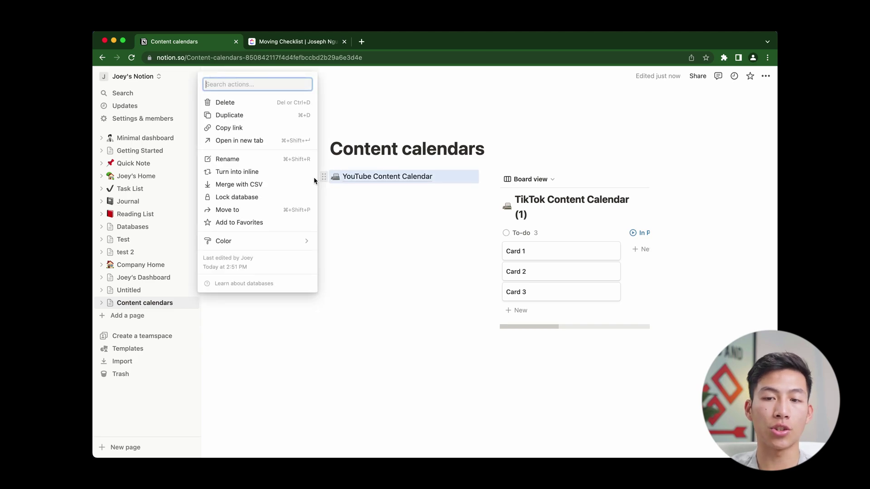
left_click(270, 173)
key("super+z")
key("super+z")
key("super+z")
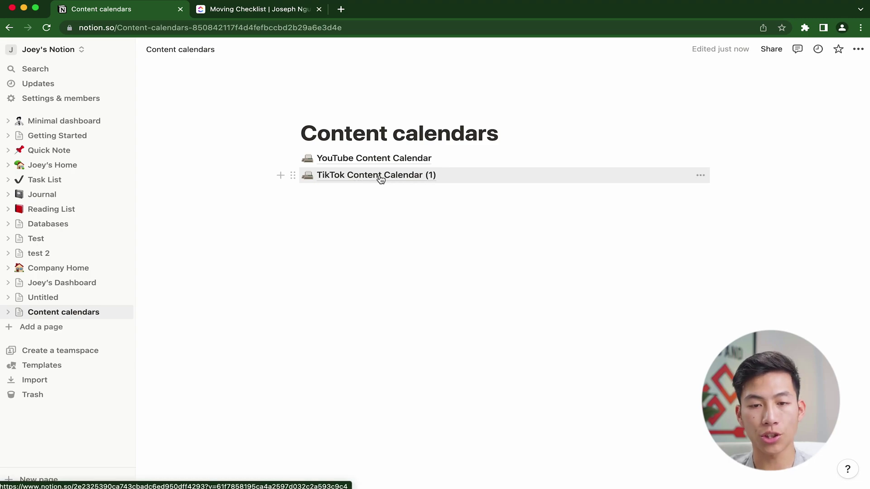
- Duplicate the TikTok calendar and rename the copy 'Instagram Content Calendar'
left_click_drag(380, 179, 377, 190)
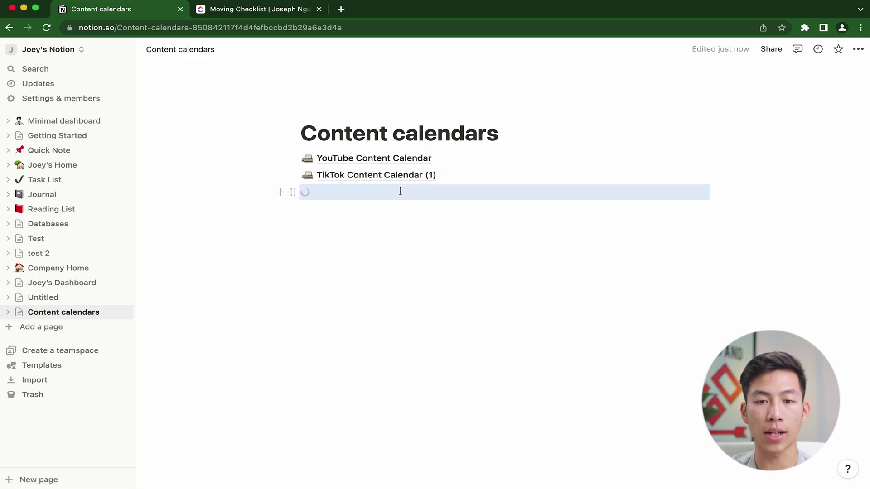
left_click(344, 192)
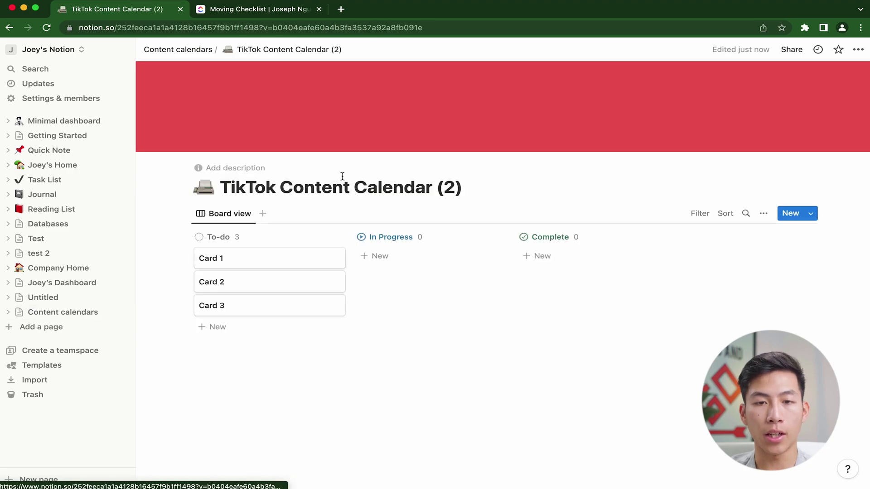
double_click(247, 187)
type("Instagram")
- Arrange YouTube, TikTok and Instagram calendars in three columns as inline boards
left_click(178, 49)
left_click_drag(293, 175, 776, 153)
left_click_drag(293, 188, 719, 162)
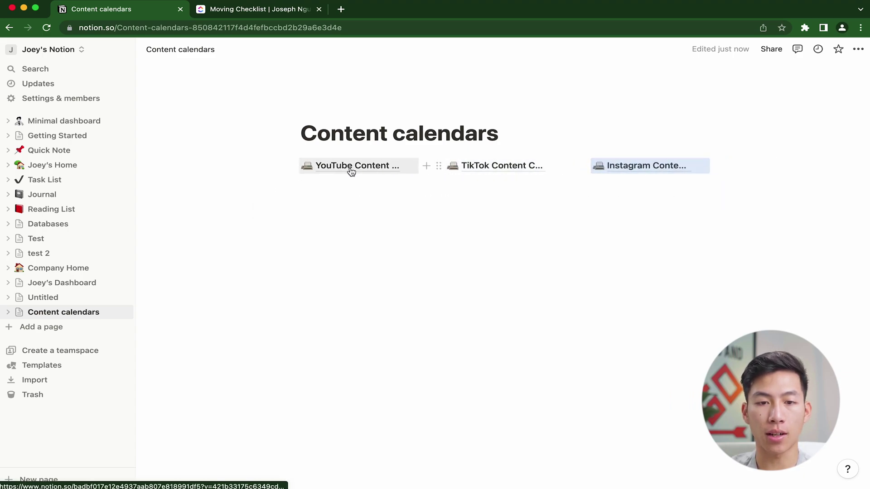
left_click(294, 166)
left_click(222, 162)
left_click(436, 166)
left_click(312, 160)
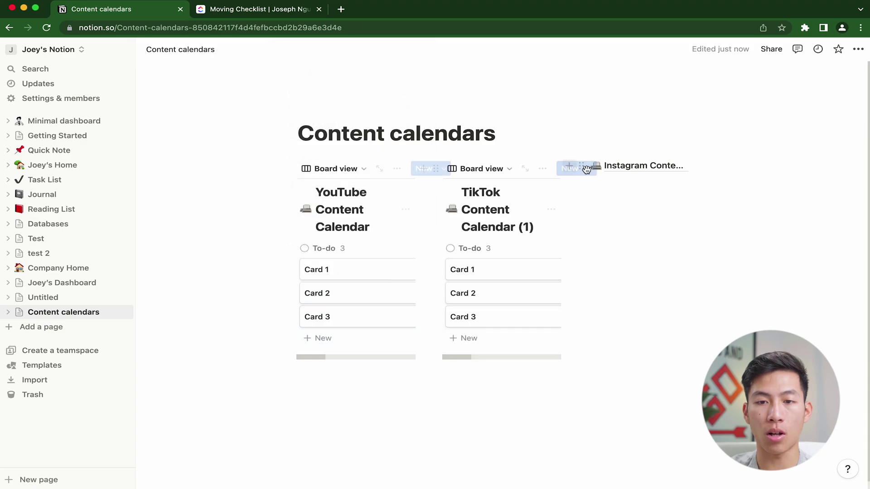
left_click(583, 166)
left_click(458, 160)
- Switch the Content calendars page to full width
left_click(859, 50)
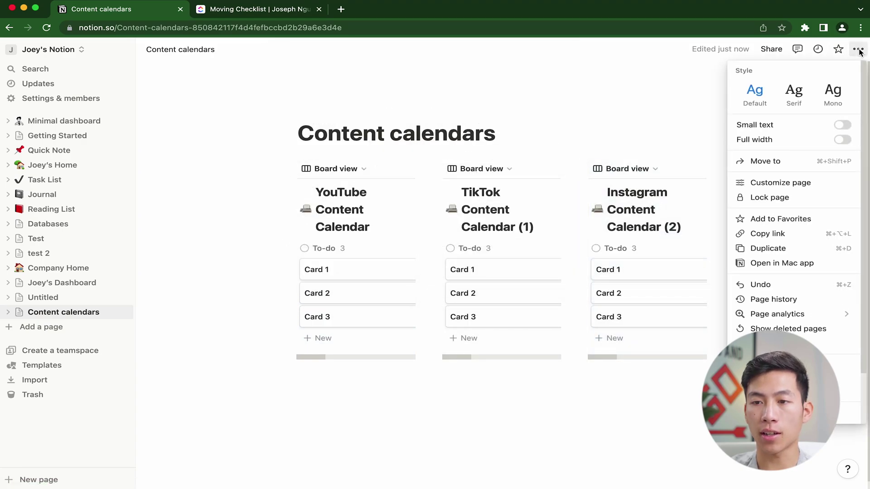
left_click(841, 141)
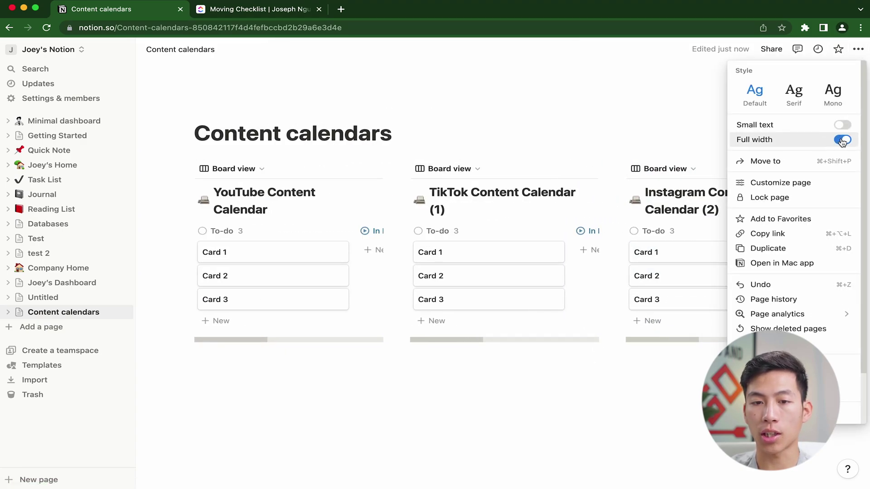
left_click(637, 130)
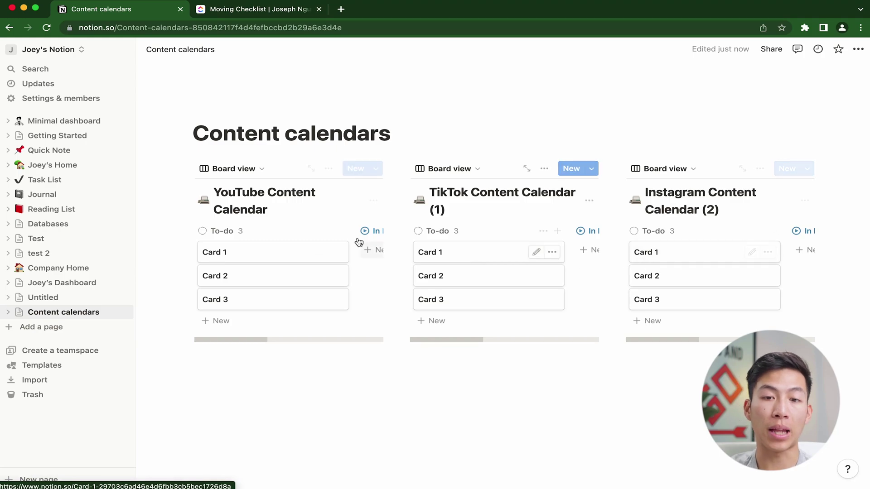
- Title the Untitled page 'YouTube SOPs' and nest it under Content calendars
left_click(56, 299)
left_click(302, 134)
type("Yo")
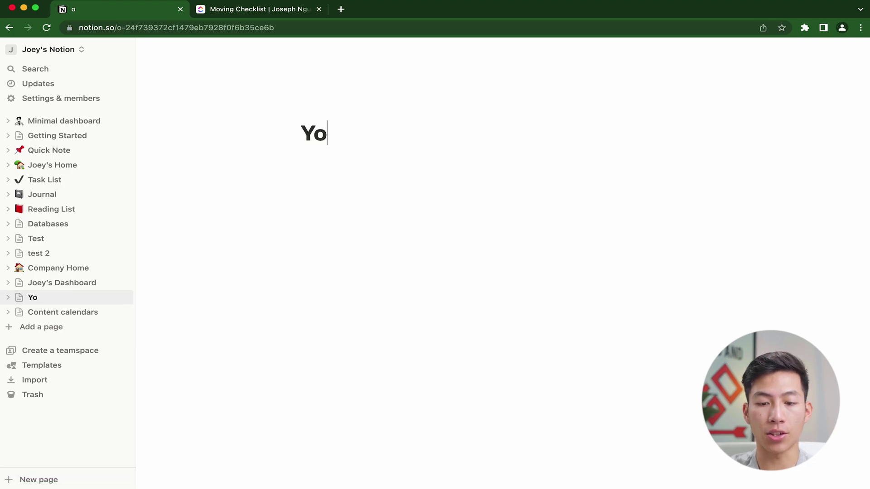
type("uTube SOPs")
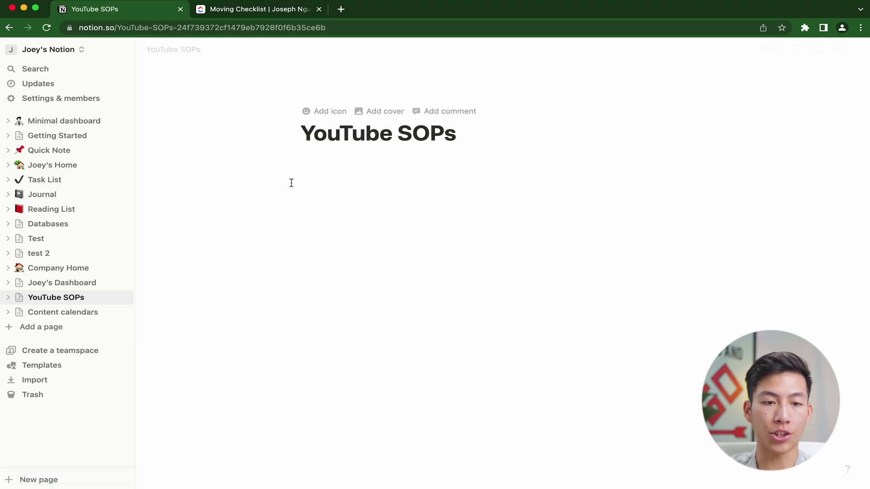
left_click_drag(68, 299, 60, 311)
left_click(68, 298)
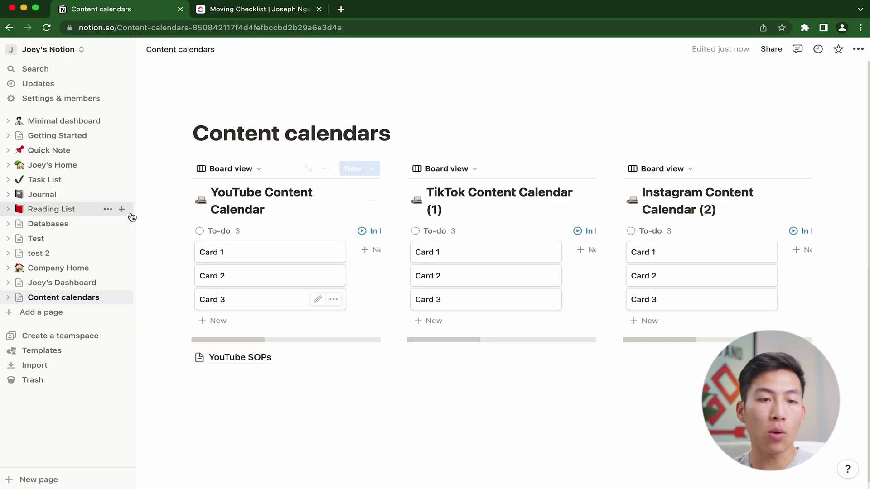
- Open the personal home page and look over its Employees, Life, Monthly and Yearly sections
left_click(68, 166)
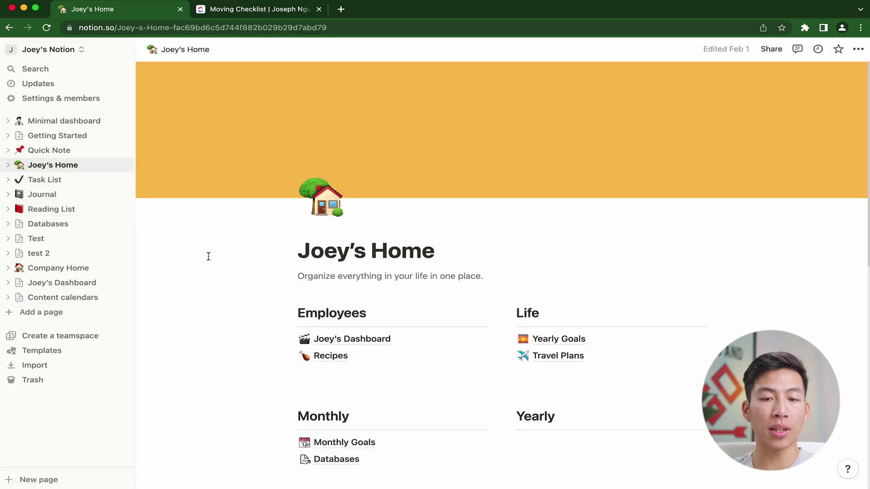
scroll(262, 296, "down", 5)
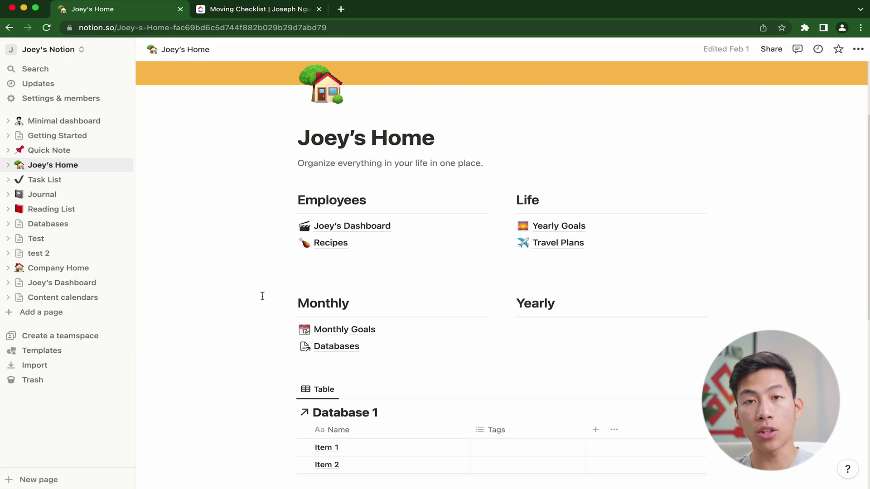
scroll(262, 296, "up", 3)
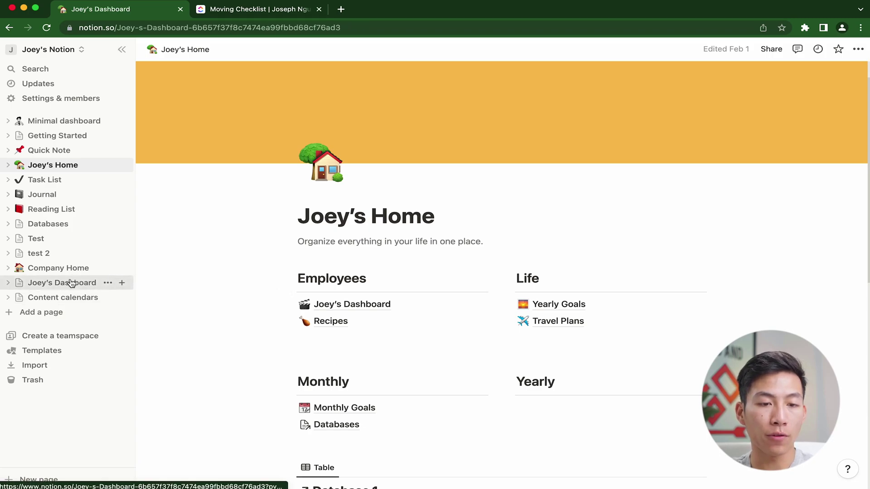
left_click(71, 283)
left_click(353, 310)
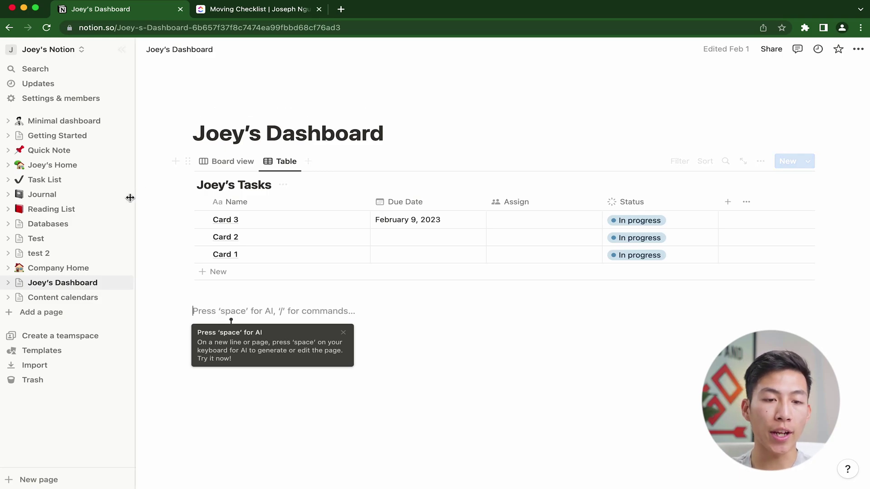
left_click(47, 312)
type("Team")
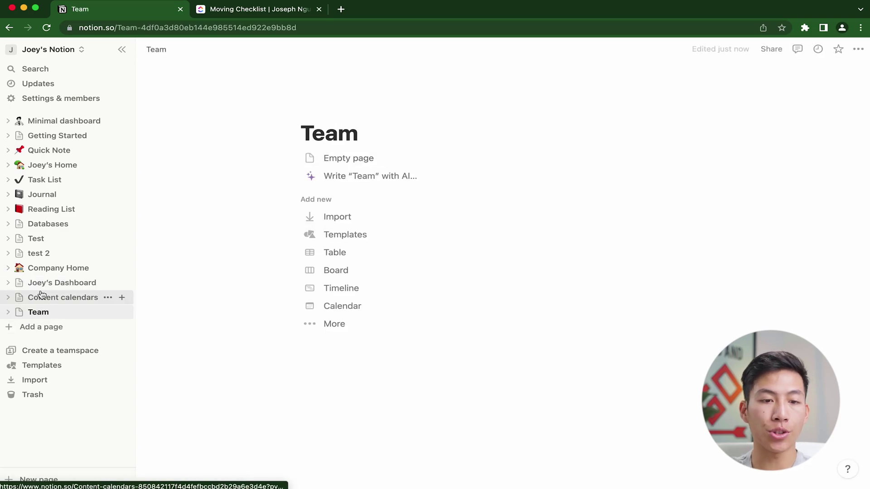
left_click_drag(47, 284, 50, 316)
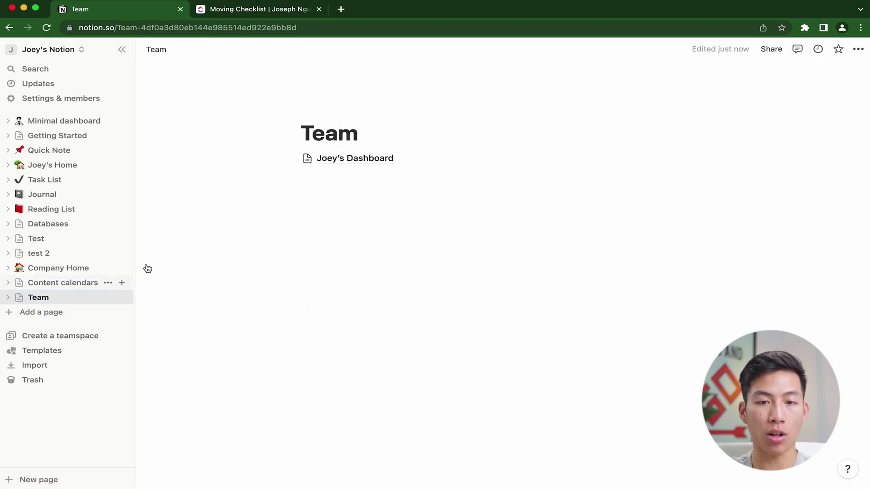
left_click_drag(366, 166, 298, 174)
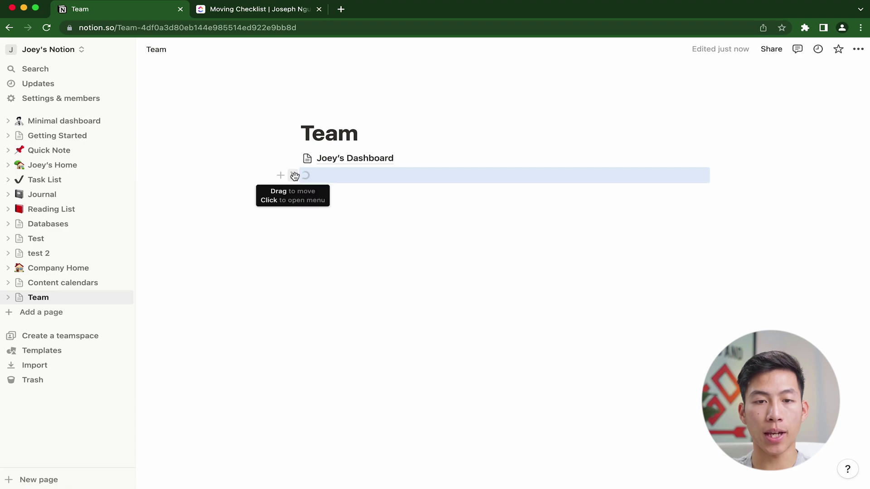
left_click(334, 176)
double_click(217, 133)
type("Charlie's")
left_click(156, 50)
left_click(297, 157)
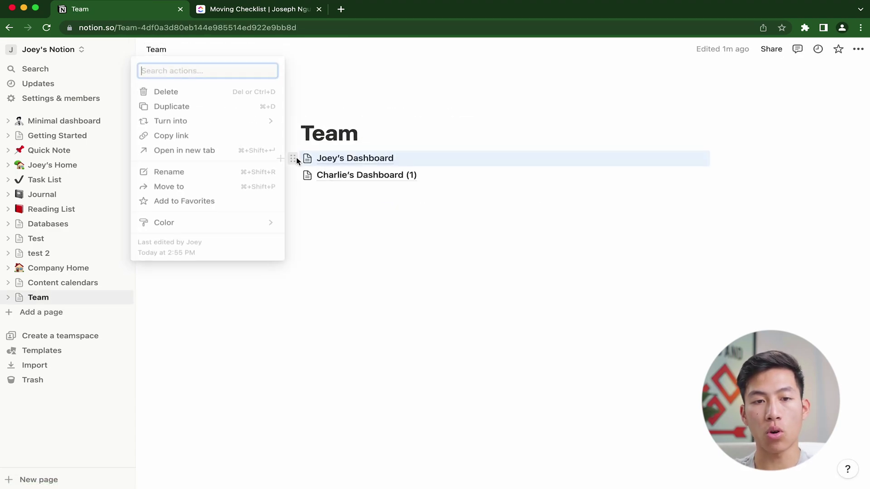
left_click(483, 223)
left_click(369, 158)
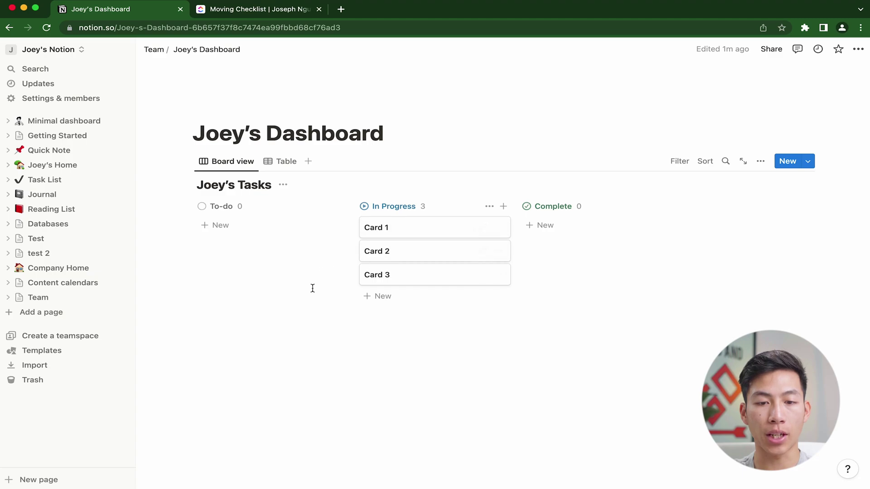
left_click(308, 320)
type("asdjfkajsdfjalsdkj")
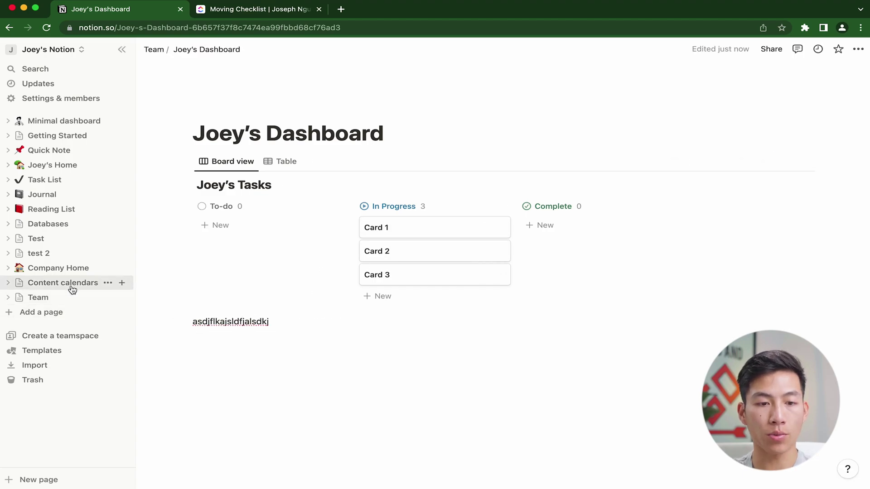
left_click(68, 287)
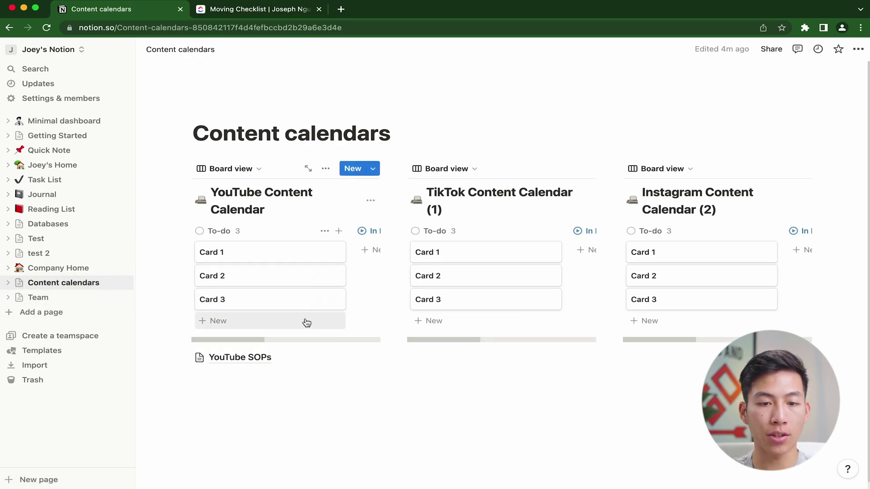
scroll(304, 321, "down", 1)
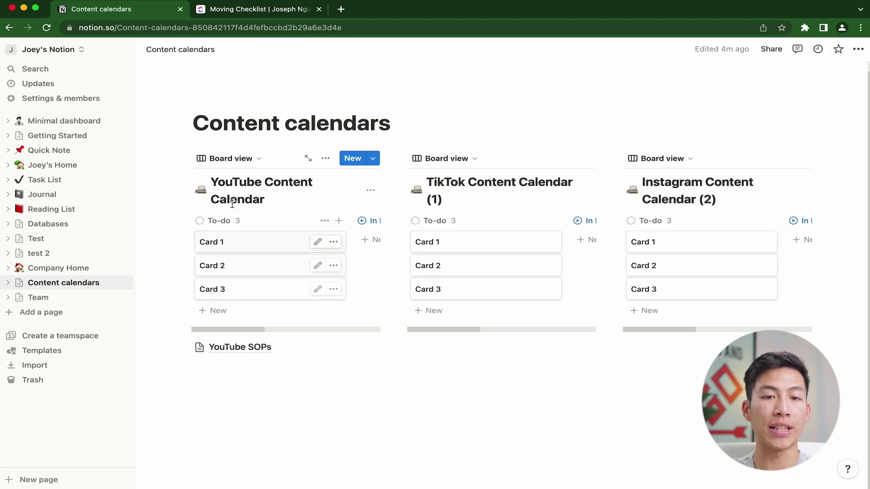
- Create a new page as a Board on a new database titled as the owner's Dashboard
left_click(55, 298)
left_click(50, 313)
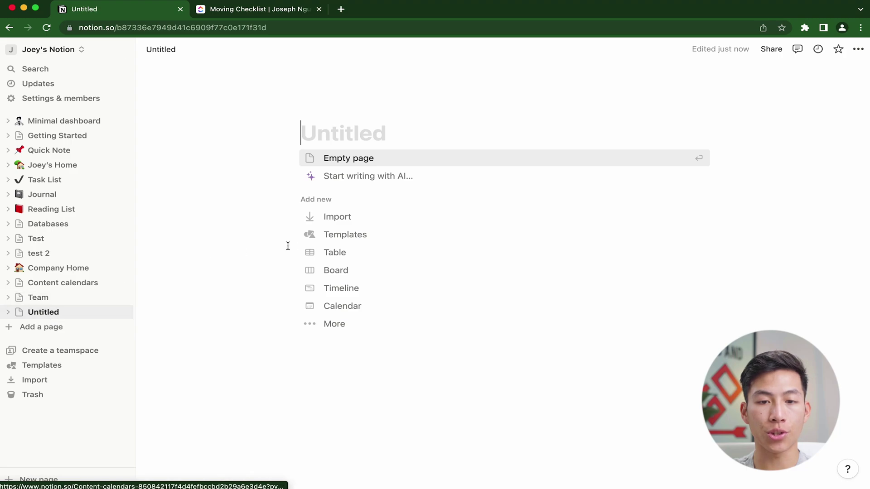
left_click(349, 272)
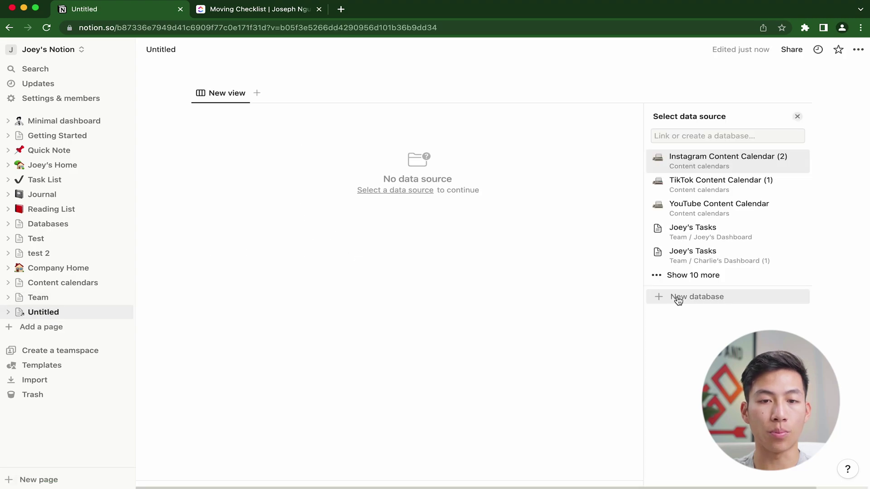
left_click(720, 299)
type("Joey's Dashboard")
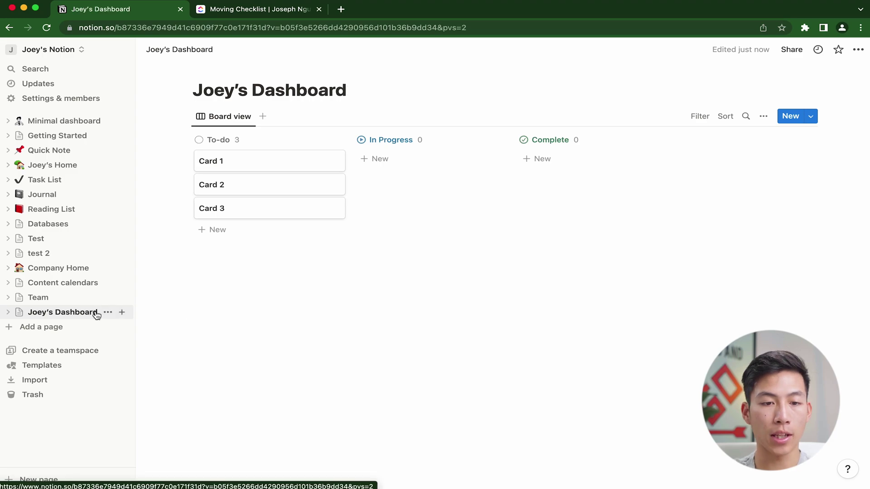
- Nest the dashboard under the Team page and show it as an inline board
left_click_drag(96, 315, 39, 297)
left_click(39, 297)
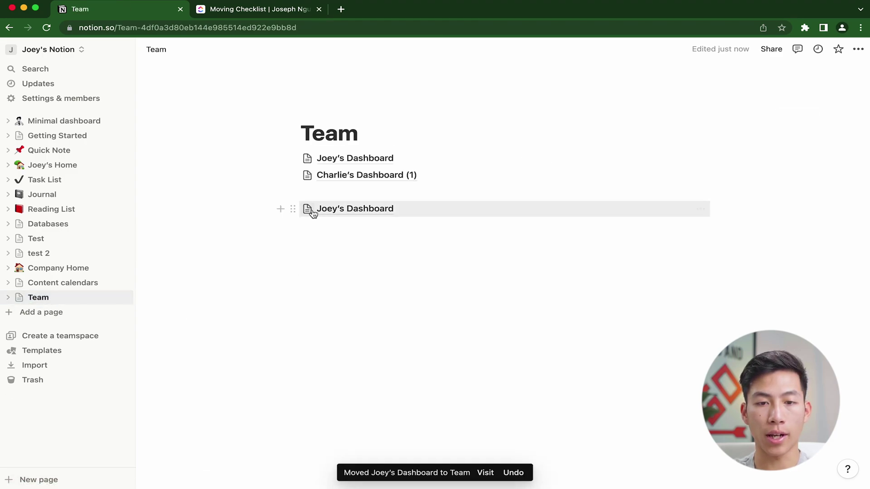
left_click(293, 210)
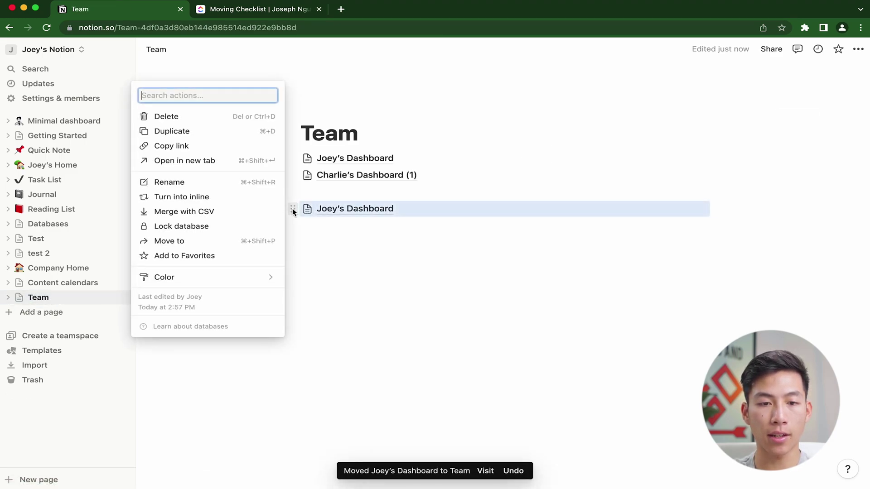
left_click(223, 201)
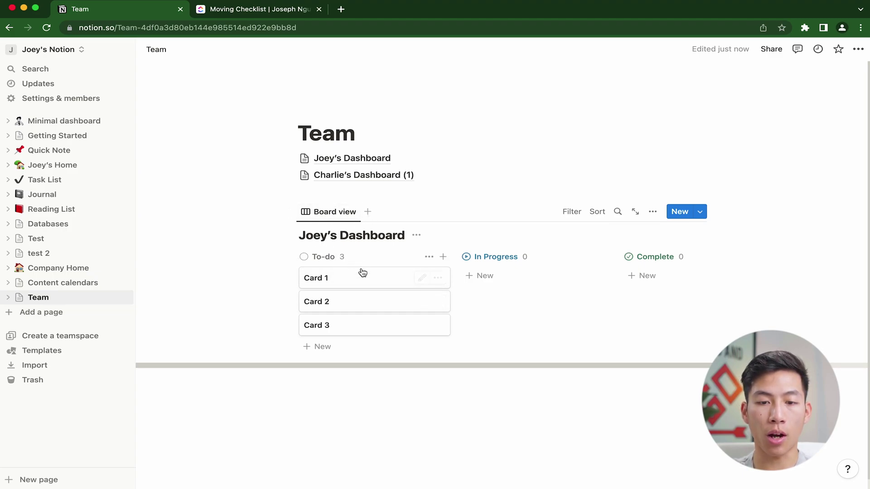
- Move Card 1 to In Progress and add a Calendar view to the dashboard
left_click_drag(358, 279, 514, 283)
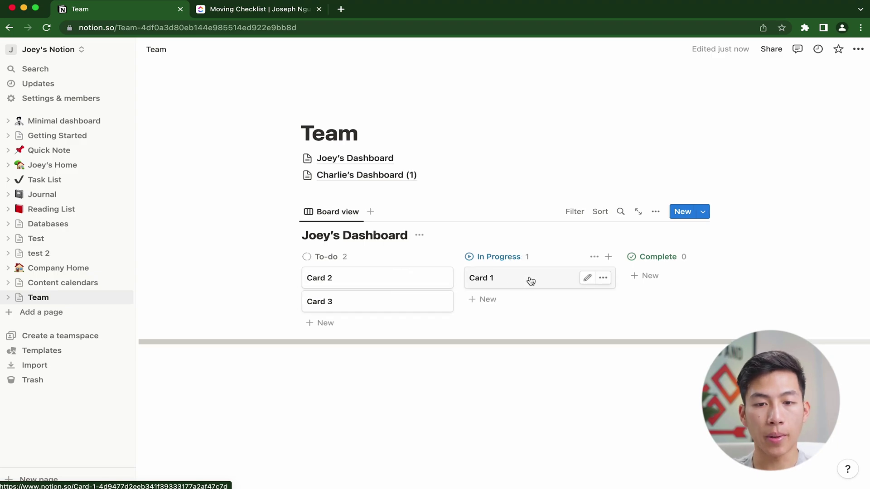
left_click(370, 212)
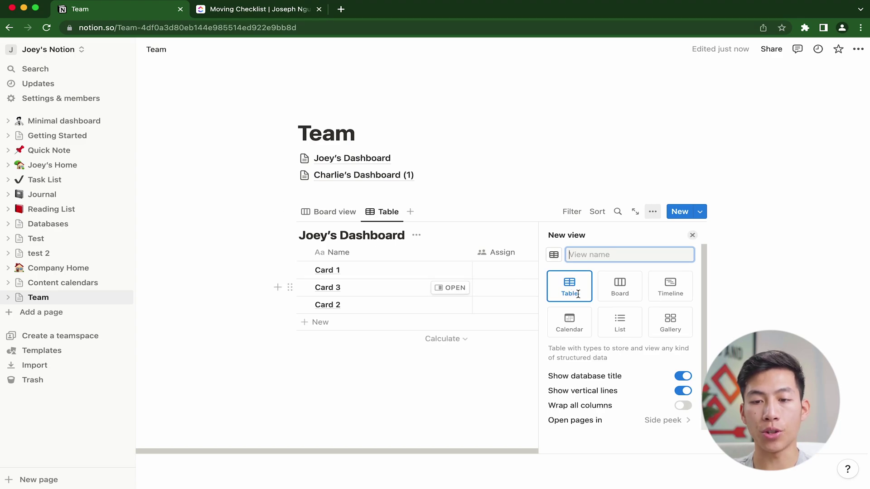
left_click(665, 289)
left_click(570, 315)
left_click(619, 320)
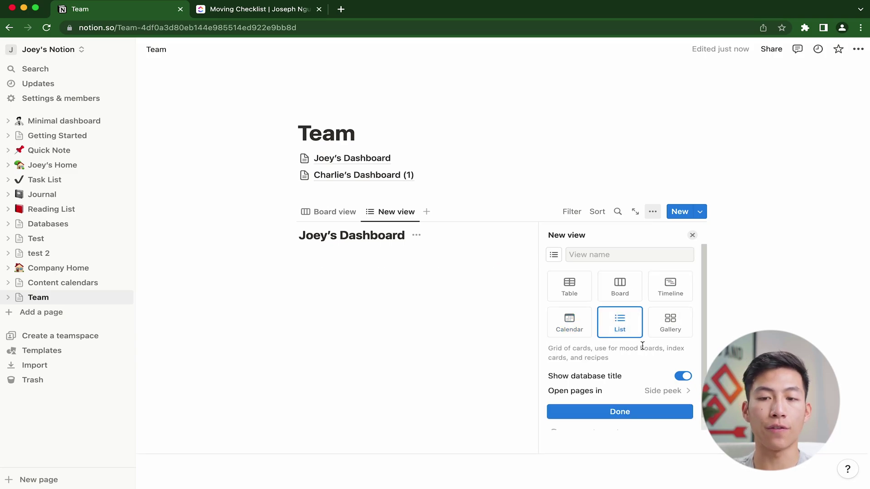
scroll(642, 345, "down", 1)
scroll(643, 345, "up", 1)
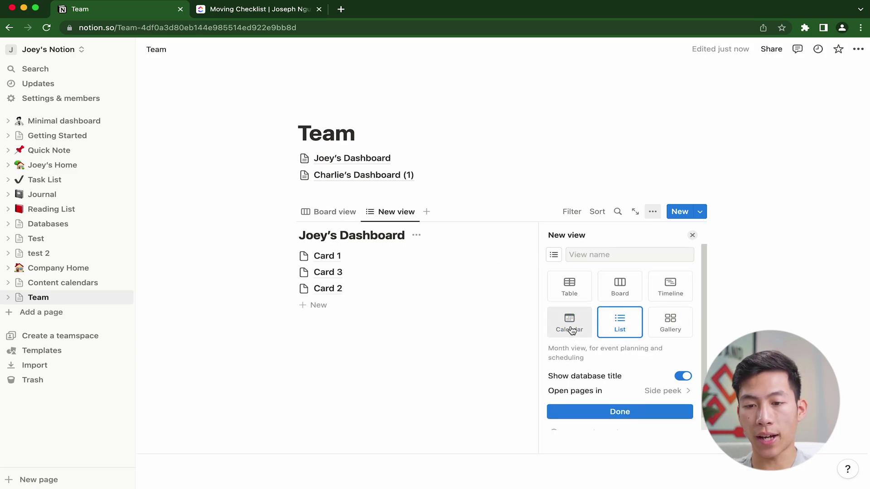
left_click(570, 327)
left_click(444, 272)
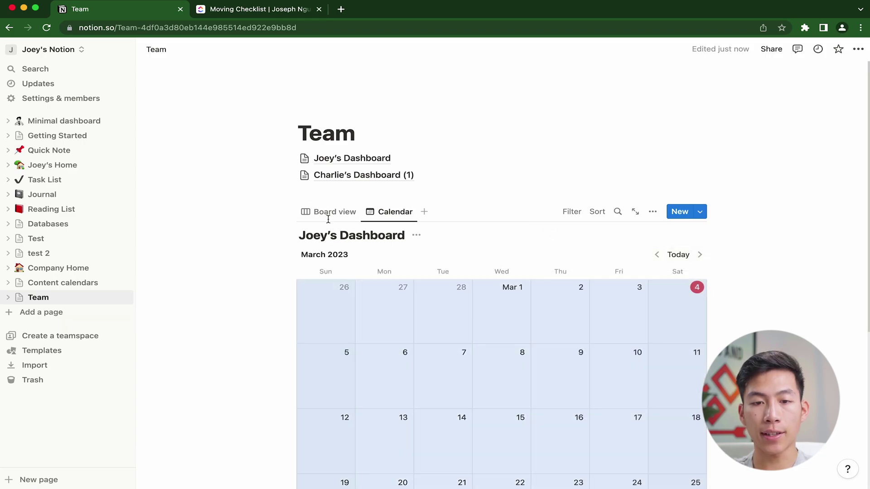
left_click(328, 218)
- Date Card 1 March 5, 2023, then open it from the calendar view
left_click(521, 281)
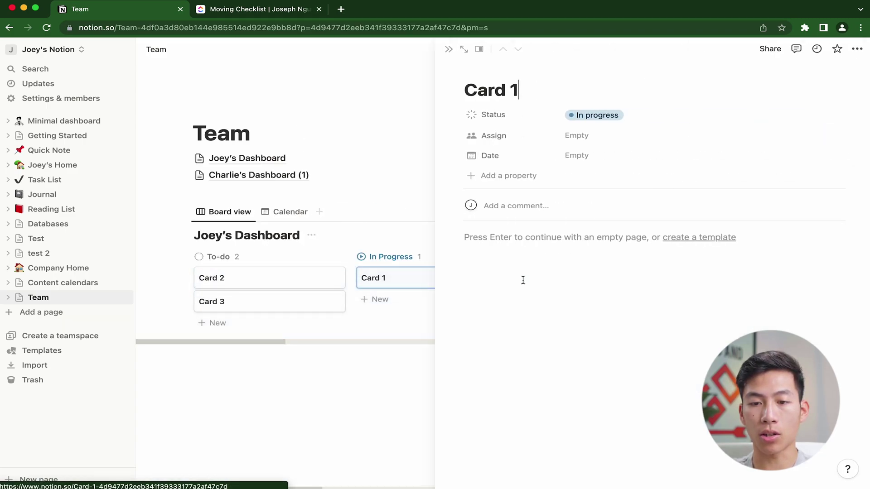
left_click(575, 156)
left_click(582, 247)
key("Escape")
left_click(367, 379)
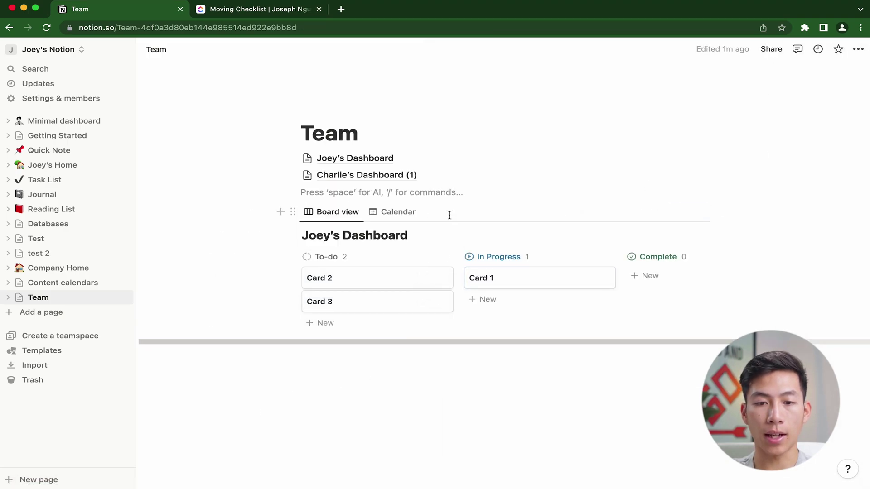
left_click(391, 212)
scroll(497, 320, "down", 2)
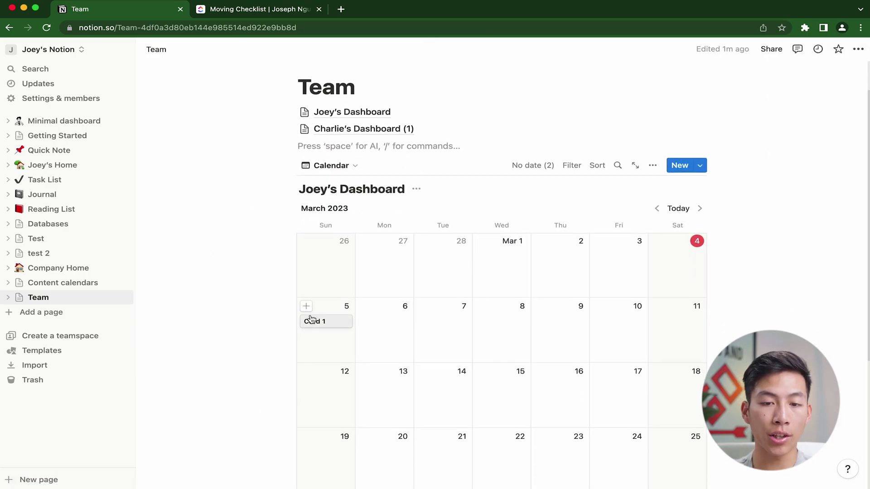
left_click(324, 324)
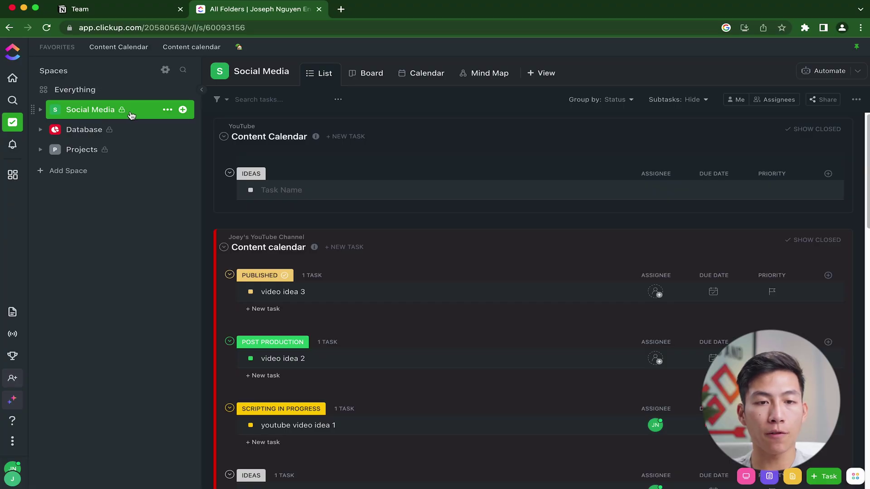
- Expand the Social Media space, then expand and collapse the Joey's YouTube Channel folder
left_click(141, 115)
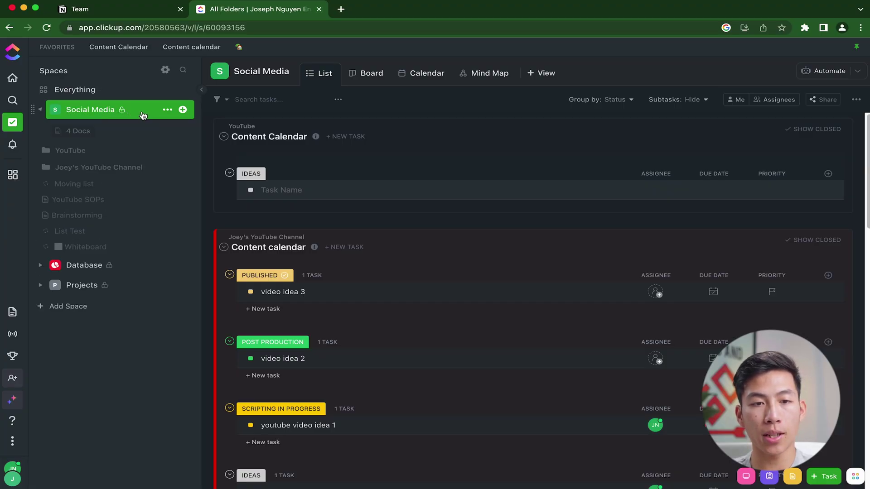
left_click(149, 174)
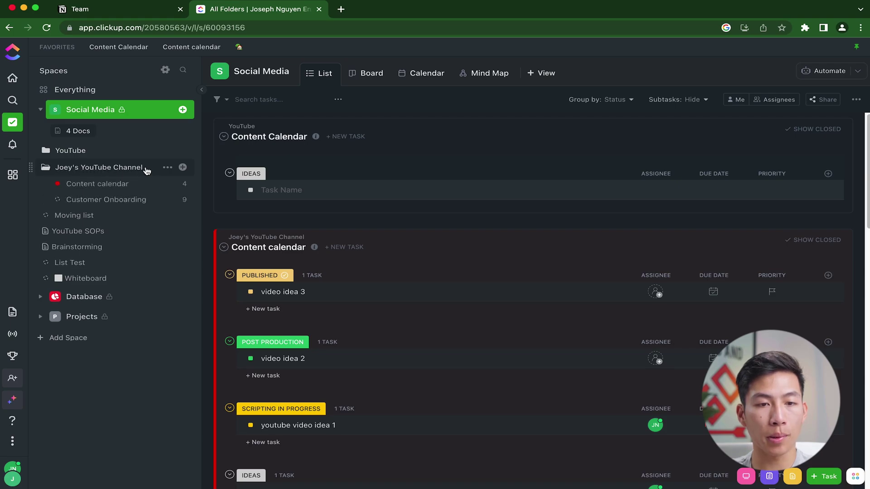
left_click(147, 169)
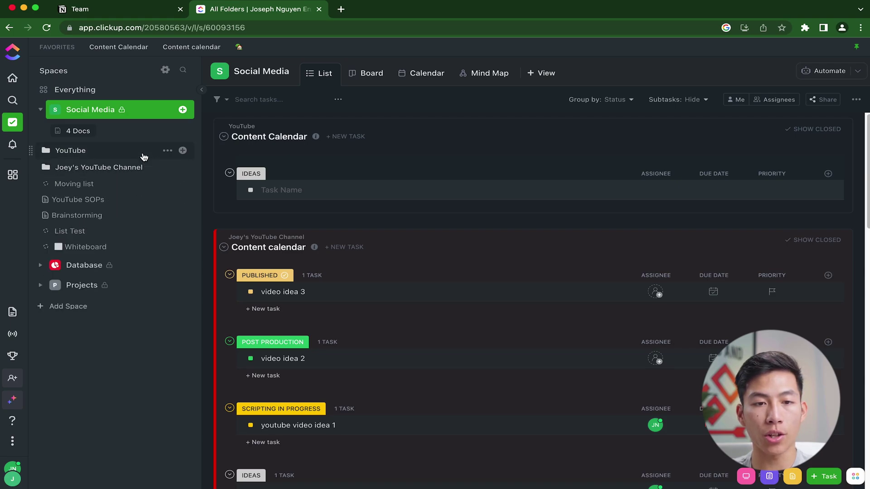
- Create a folder named 'TikTok' in Social Media and show it as a board
left_click(183, 111)
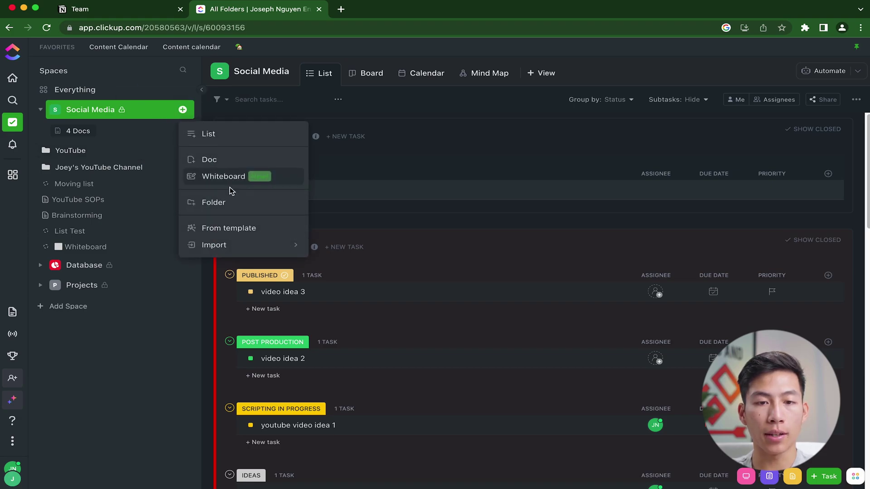
left_click(231, 202)
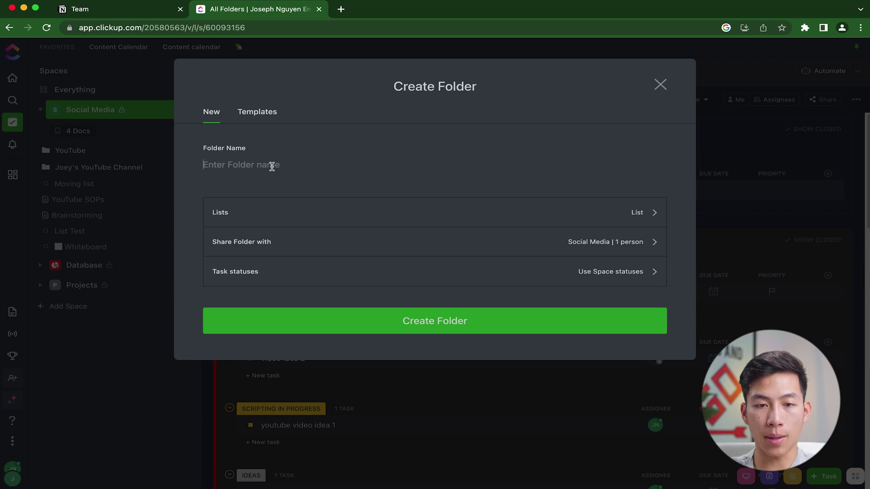
type("TikTok")
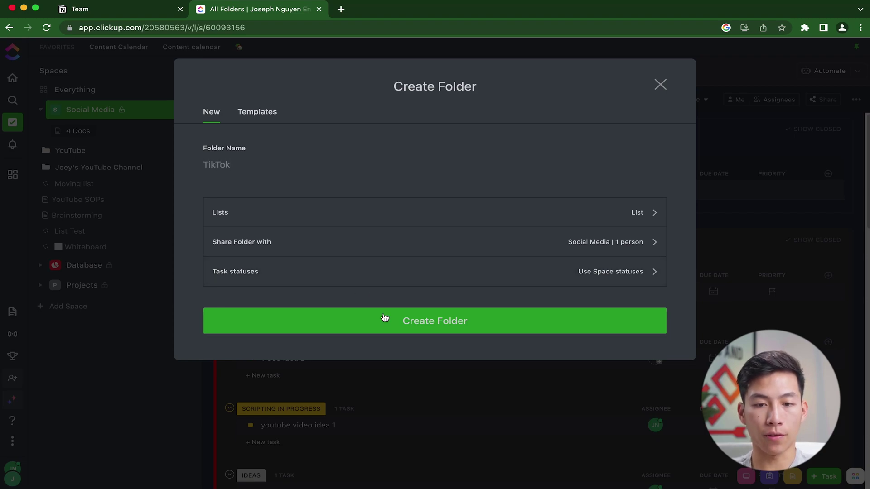
left_click(385, 320)
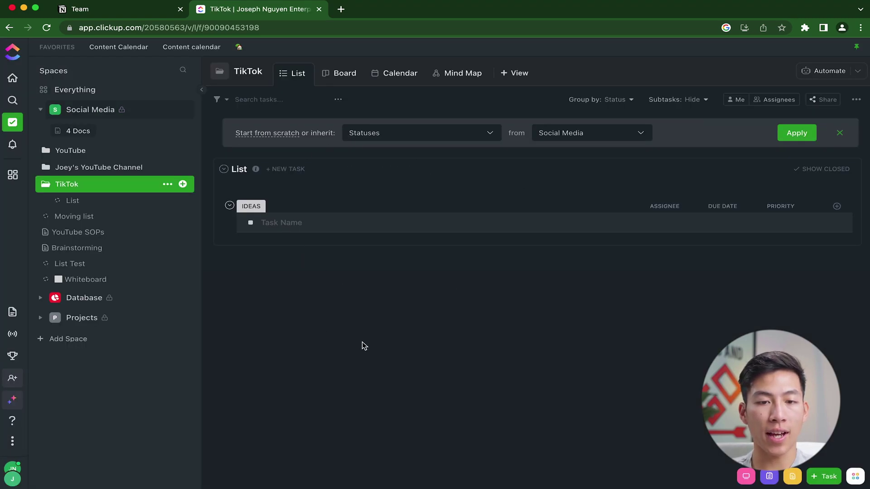
left_click(344, 75)
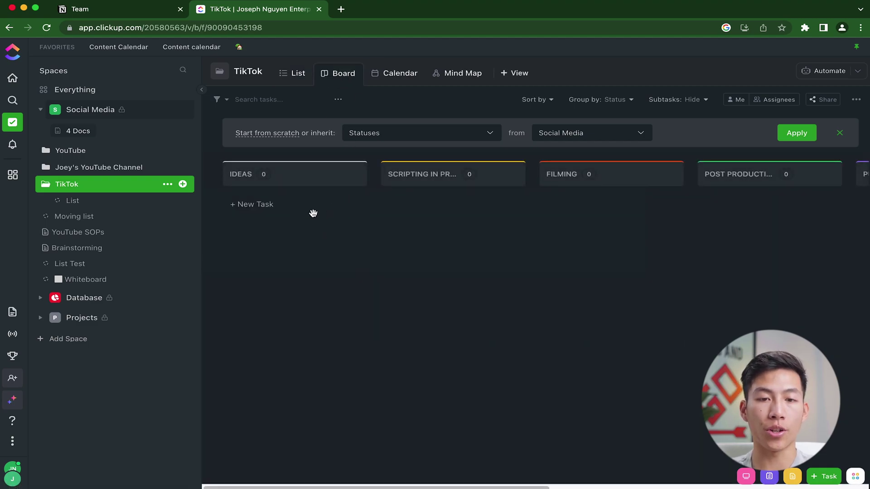
left_click(295, 74)
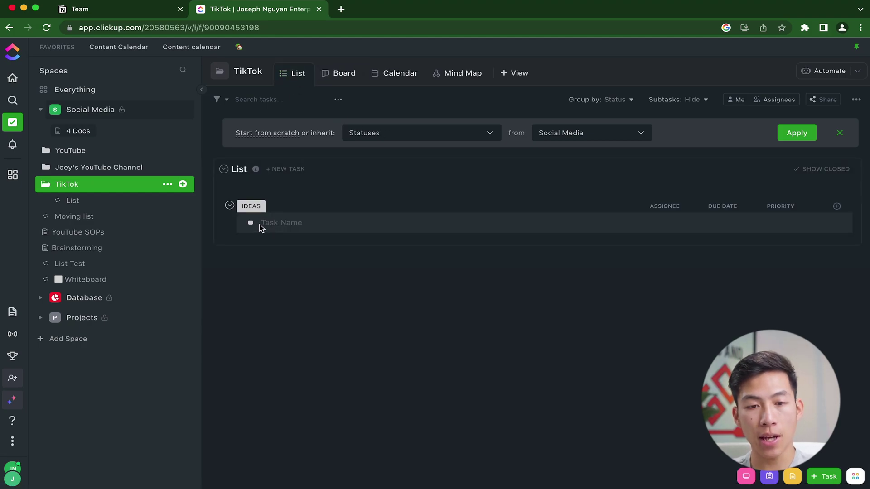
left_click(251, 224)
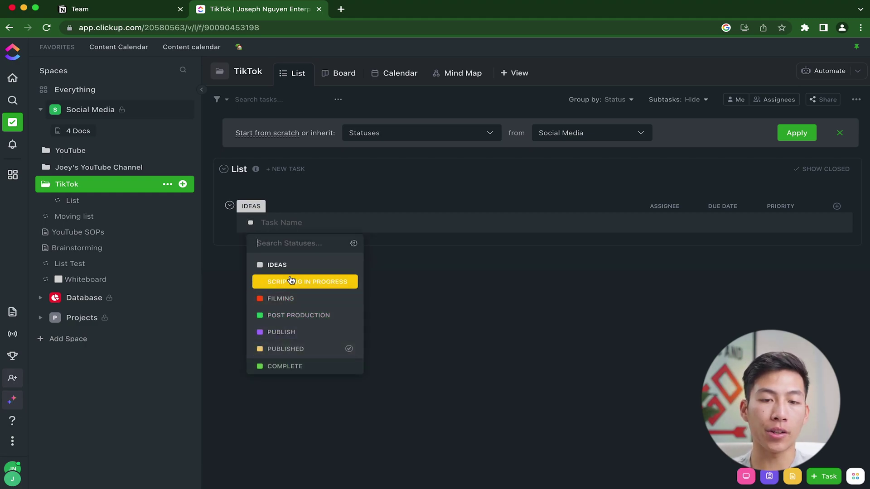
left_click(400, 320)
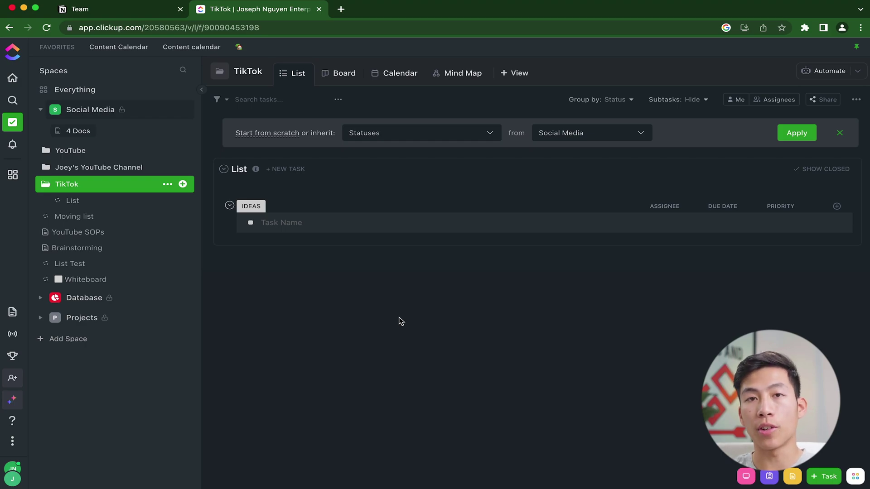
left_click(822, 73)
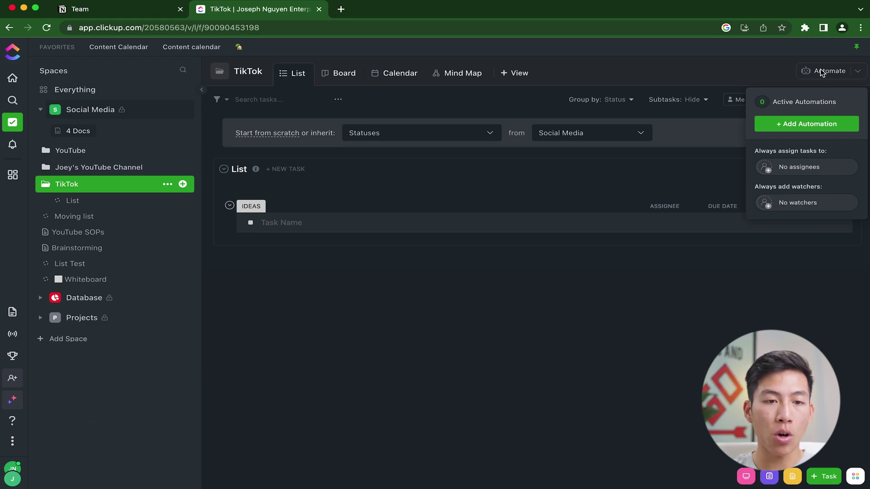
- Rename the TikTok folder's list to 'TikTok Content Calendar'
left_click(353, 286)
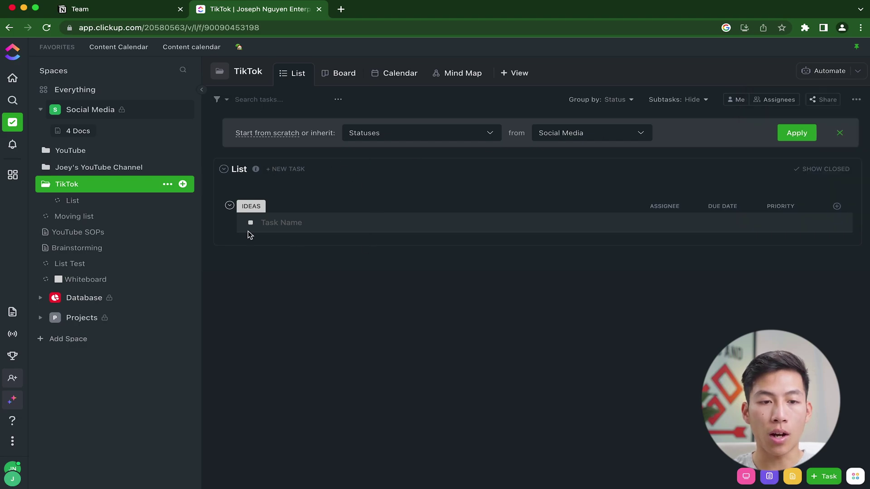
left_click(143, 201)
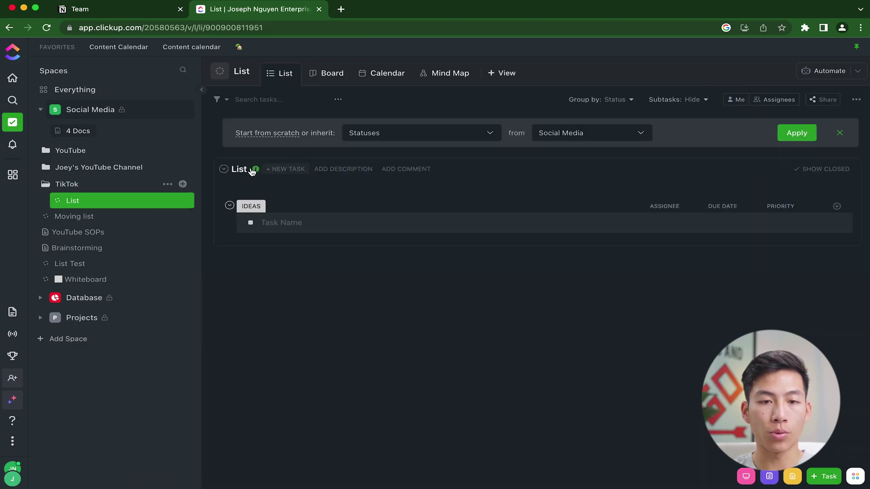
left_click(243, 172)
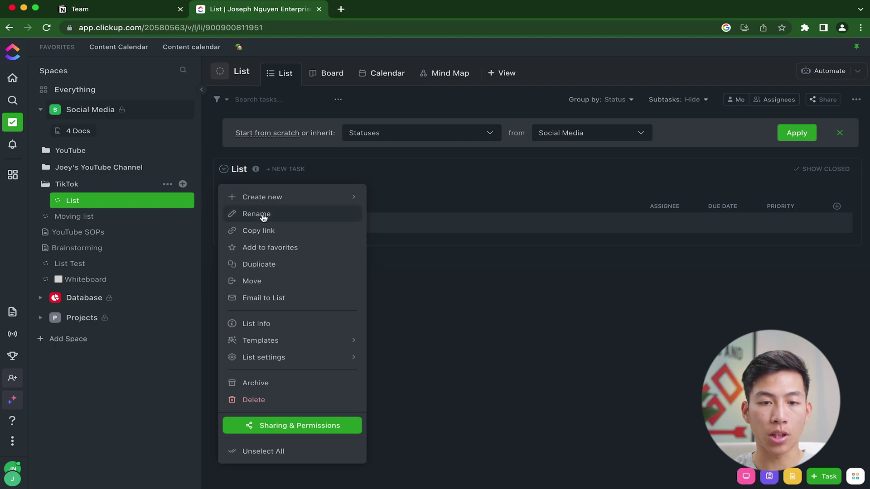
left_click(350, 219)
key("super+a")
type("TikTok Conten")
type("t Calendar")
key("Return")
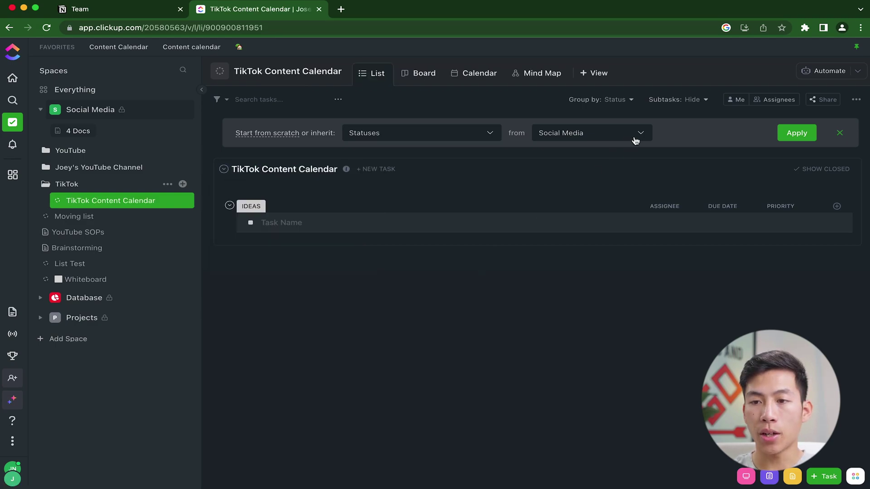
- Add automations that always assign new tasks to me and add me as watcher
left_click(811, 76)
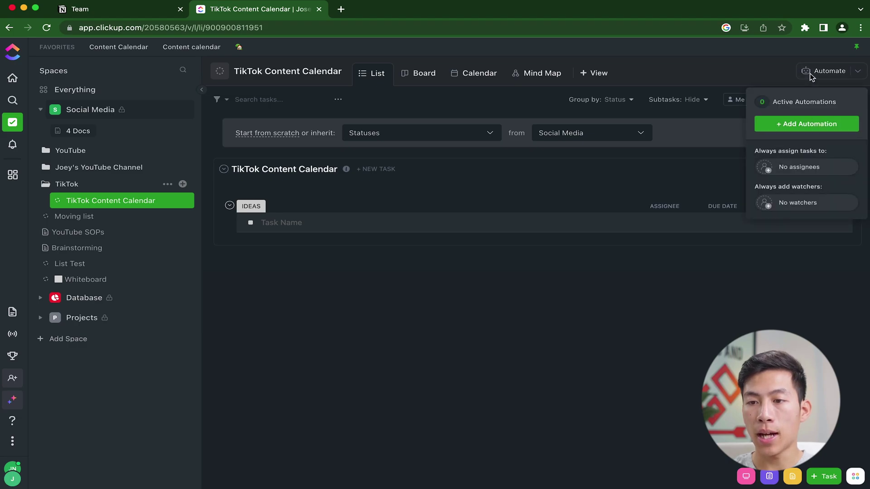
left_click(770, 170)
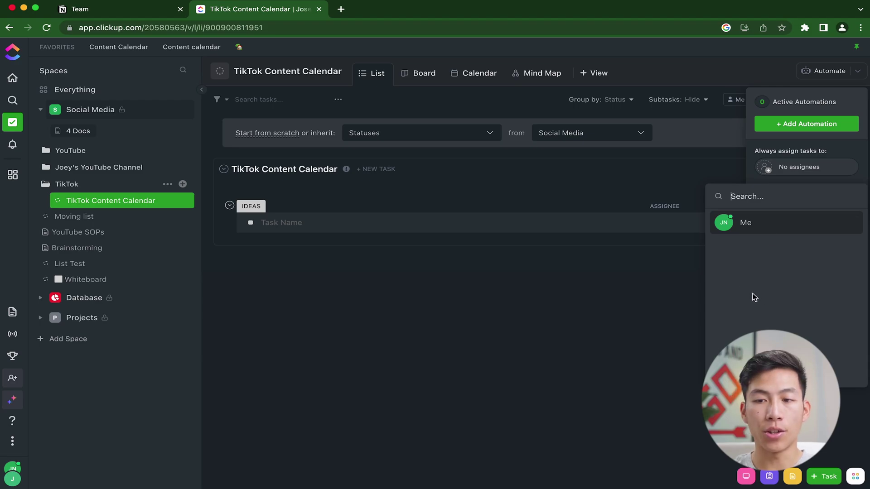
left_click(758, 234)
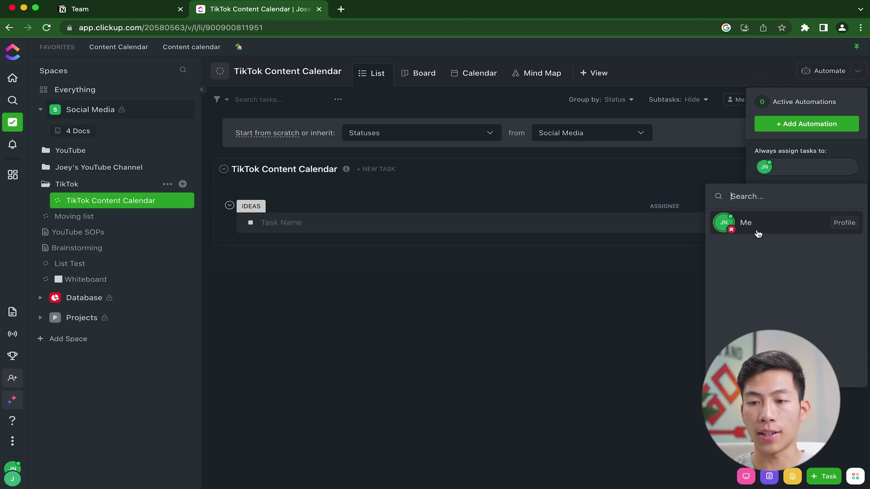
left_click(678, 278)
left_click(778, 212)
left_click(756, 259)
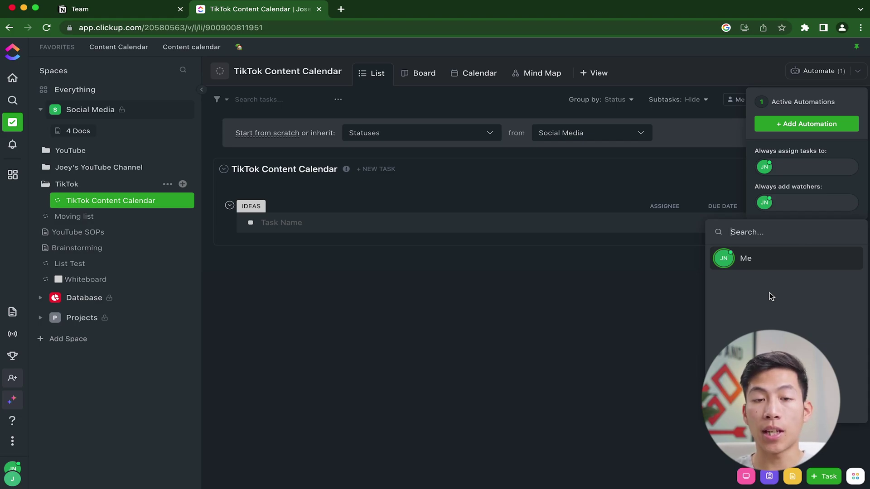
- Add task 'TikTok Idea 1' under IDEAS and check the list's active automations
left_click(567, 280)
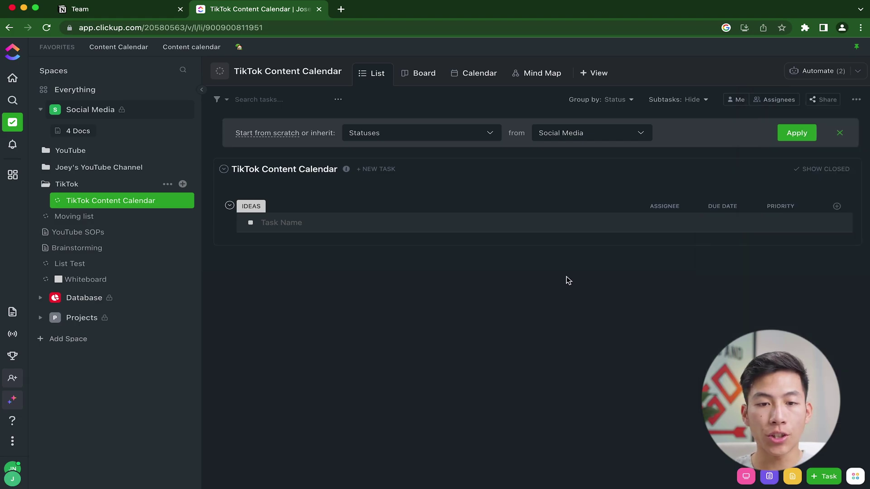
left_click(307, 230)
type("TikTok Idea 1")
key("Return")
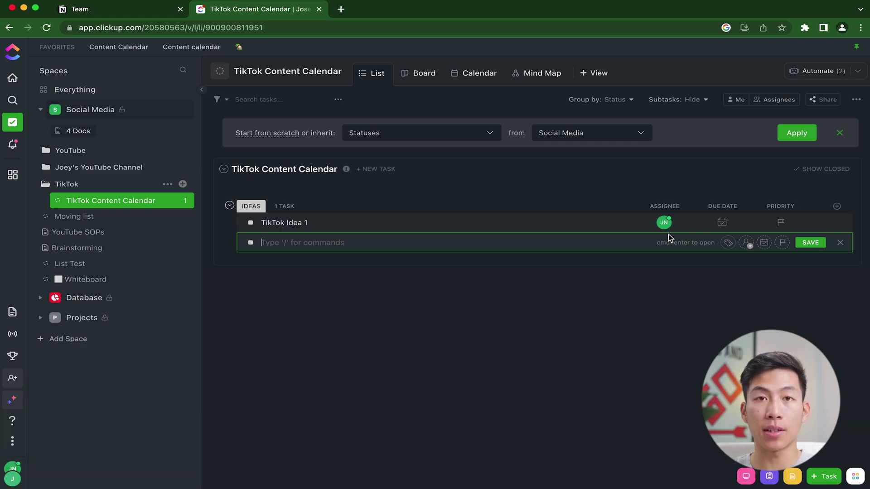
left_click(812, 76)
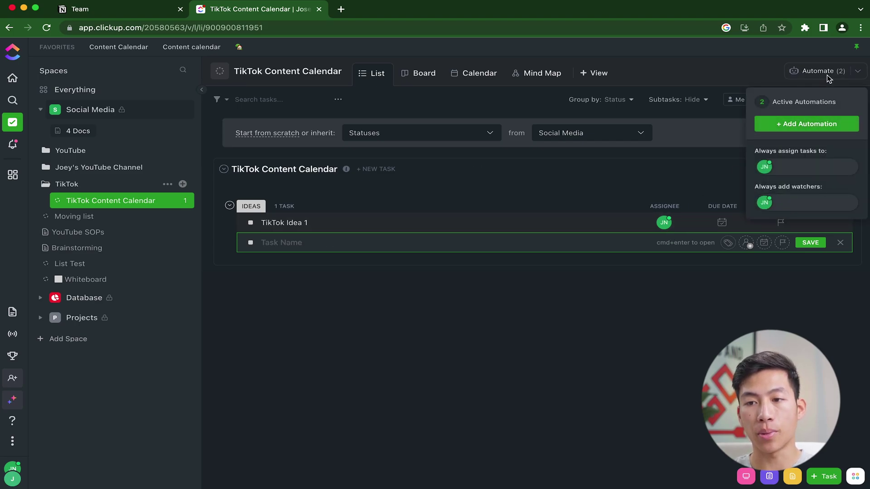
- Start a new automation triggered when status changes from IDEAS to SCRIPTING IN PROGRESS
left_click(811, 125)
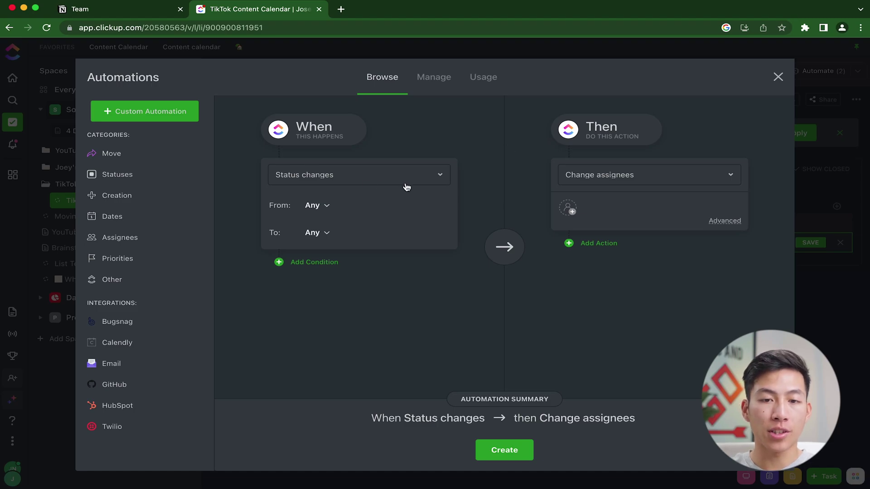
left_click(317, 205)
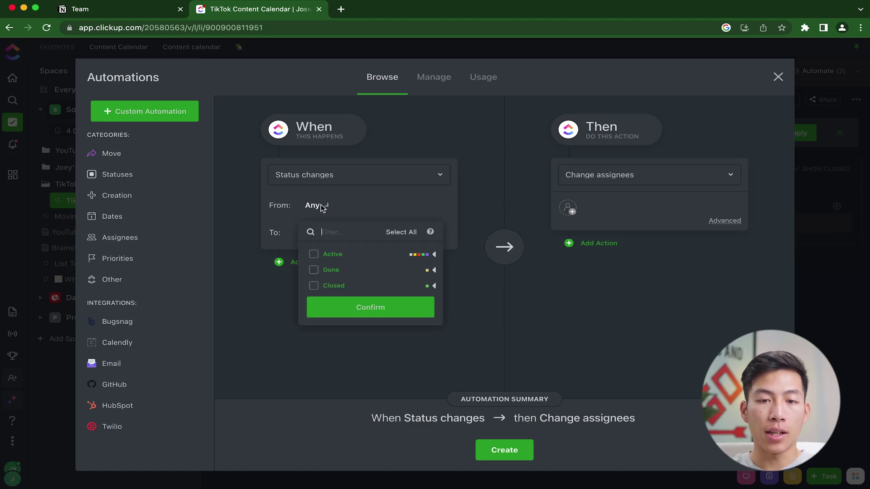
left_click(432, 255)
left_click(314, 270)
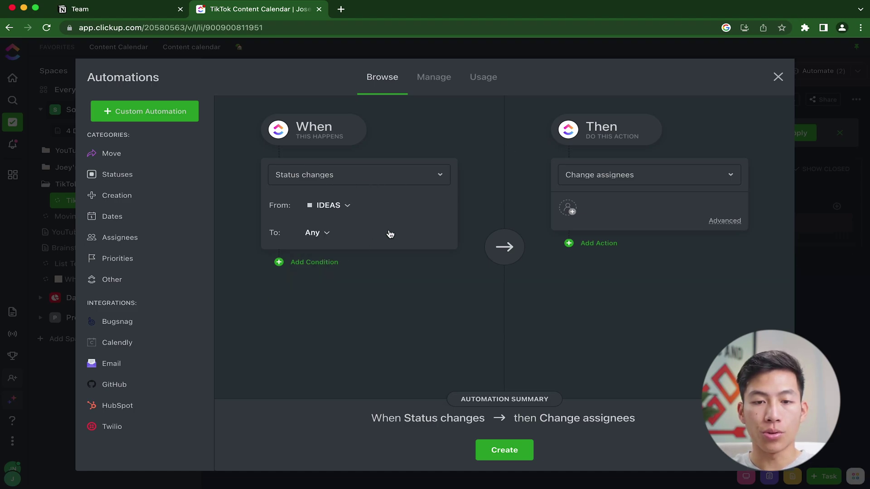
left_click(315, 232)
left_click(436, 282)
left_click(313, 310)
left_click(490, 325)
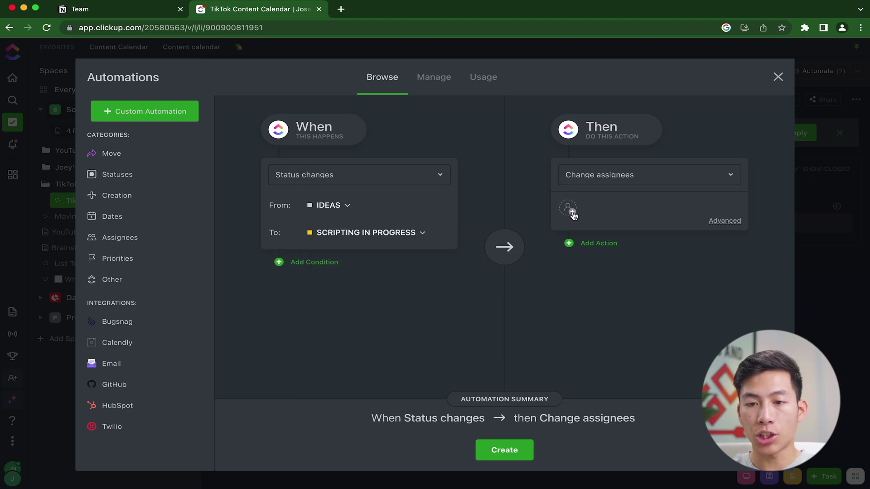
- Set the automation's action to Add to List instead of Add a comment
left_click(602, 180)
left_click(607, 297)
left_click(612, 217)
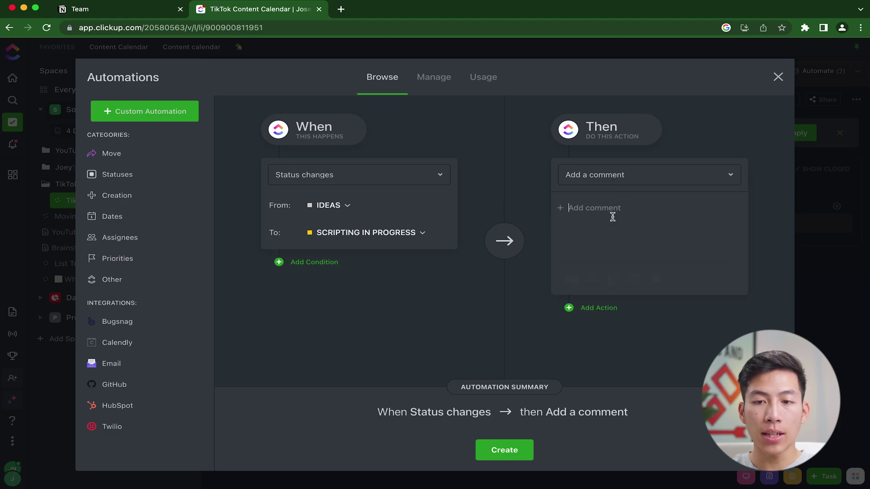
type("@")
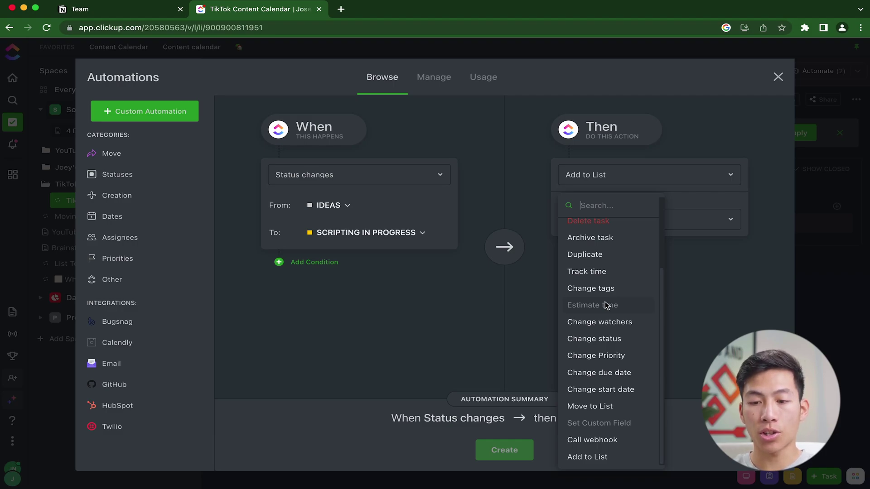
left_click(607, 459)
left_click(611, 219)
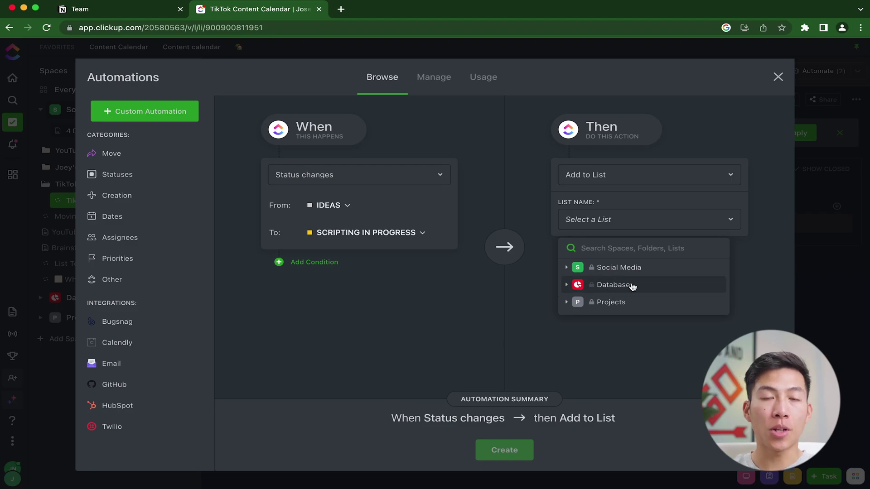
- Change the trigger to status changing from SCRIPTING IN PROGRESS to POST PRODUCTION
left_click(331, 206)
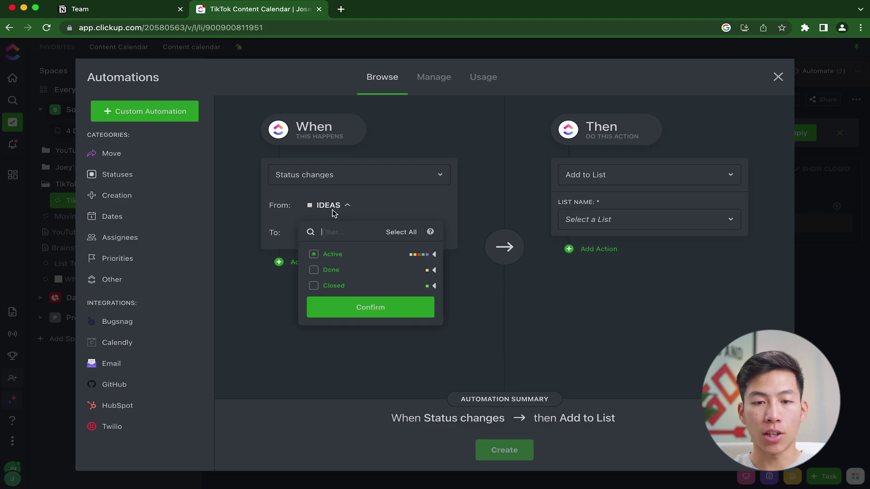
left_click(434, 255)
left_click(314, 285)
left_click(314, 270)
left_click(260, 293)
left_click(363, 232)
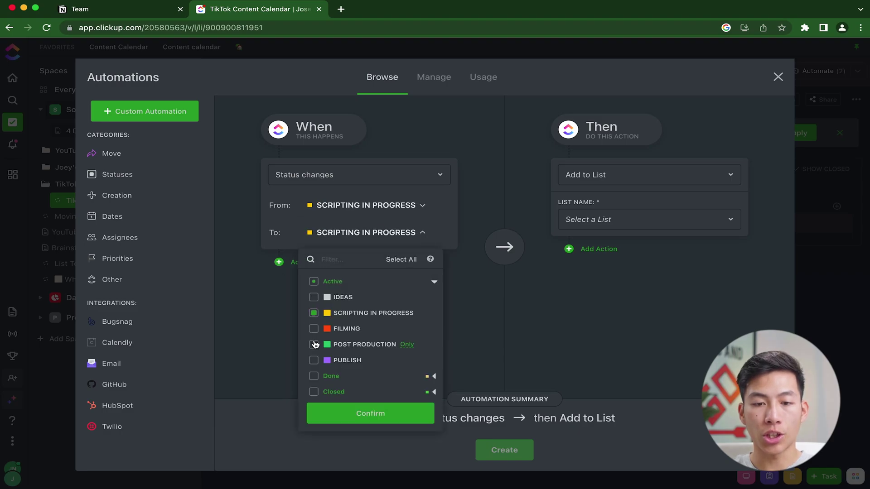
left_click(314, 344)
left_click(314, 313)
left_click(265, 332)
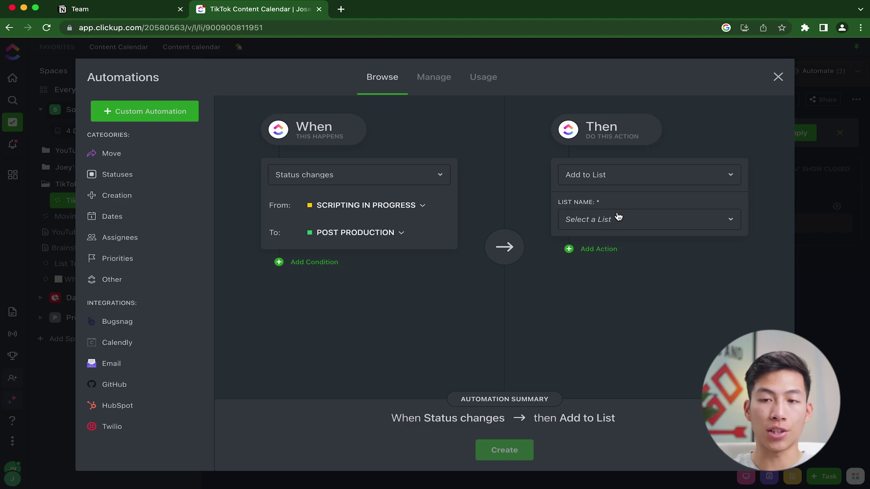
- Set the action to Add a comment beginning with an @ mention
left_click(629, 181)
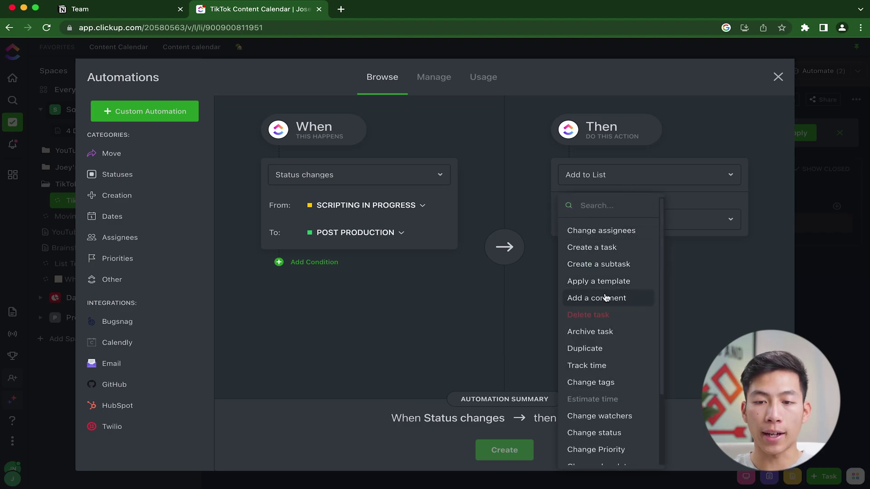
left_click(596, 298)
left_click(634, 208)
type("@")
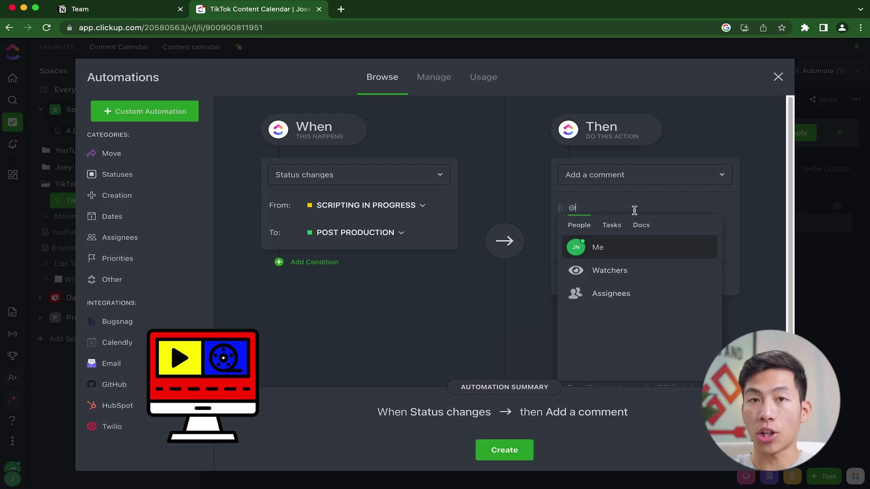
left_click(517, 299)
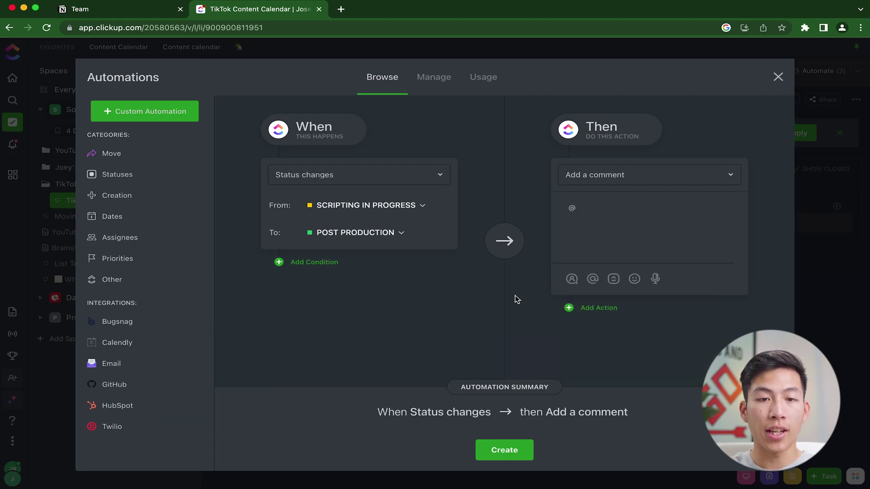
- Close the automation builder unsaved and bring up TikTok Idea 1's status choices
left_click(777, 77)
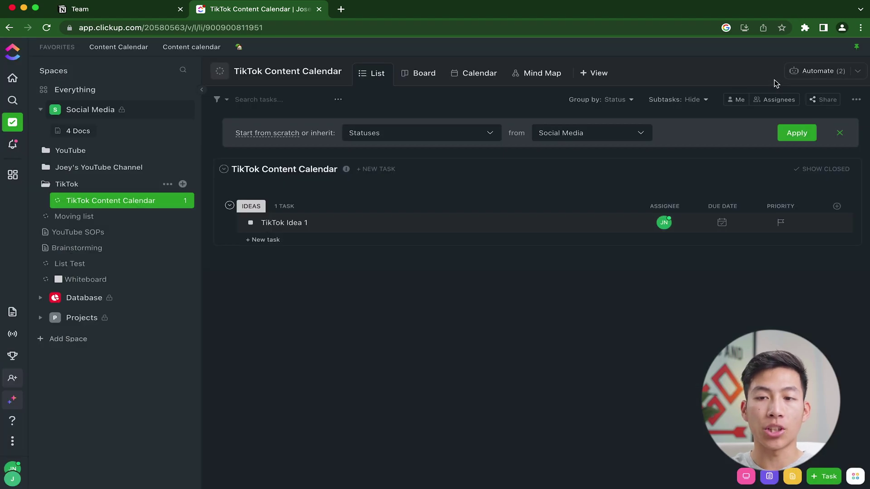
left_click(250, 222)
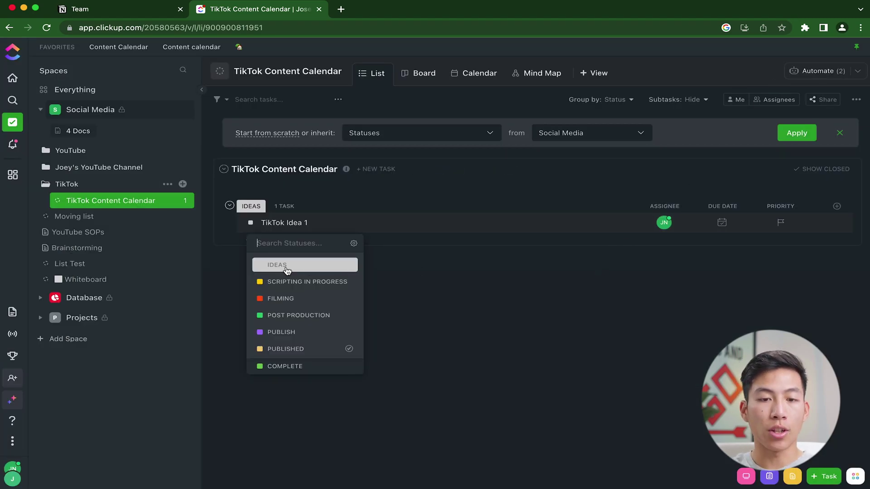